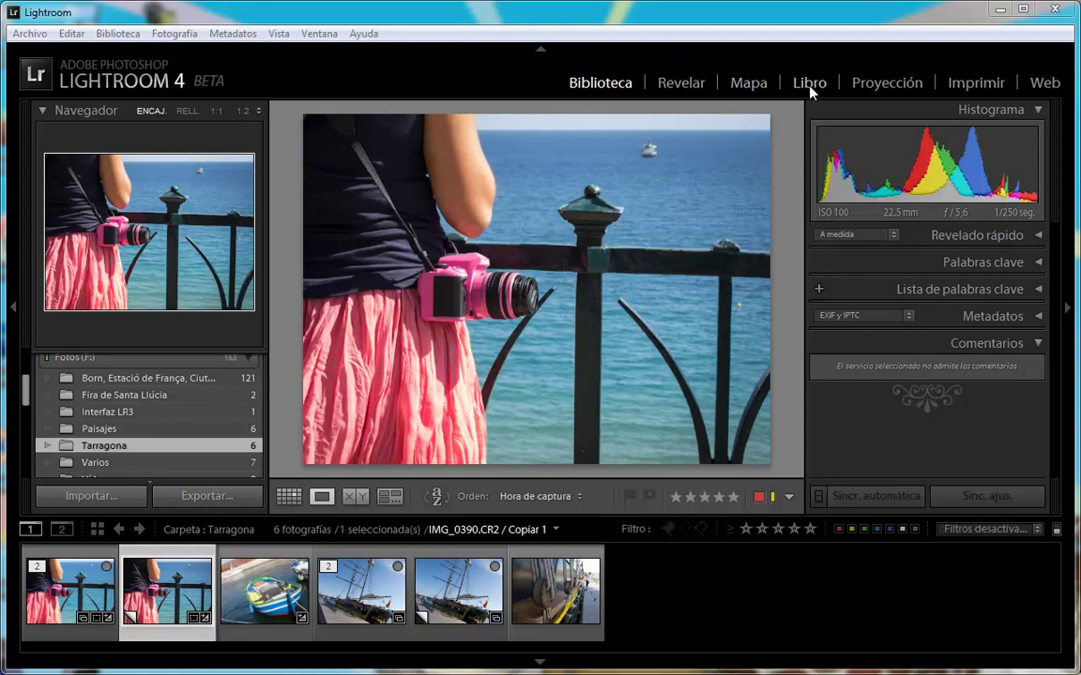
Bring up the Lightroom module list from the module bar, then dismiss it
{"action": "right_click", "coordinate": [621, 81]}
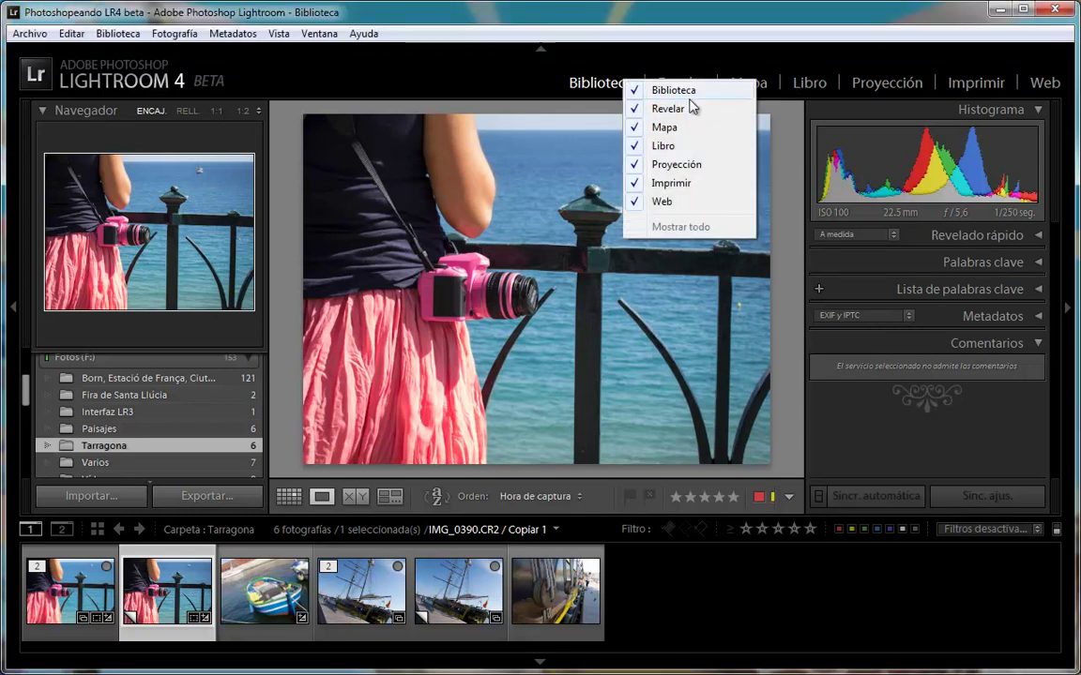
{"action": "left_click", "coordinate": [525, 83]}
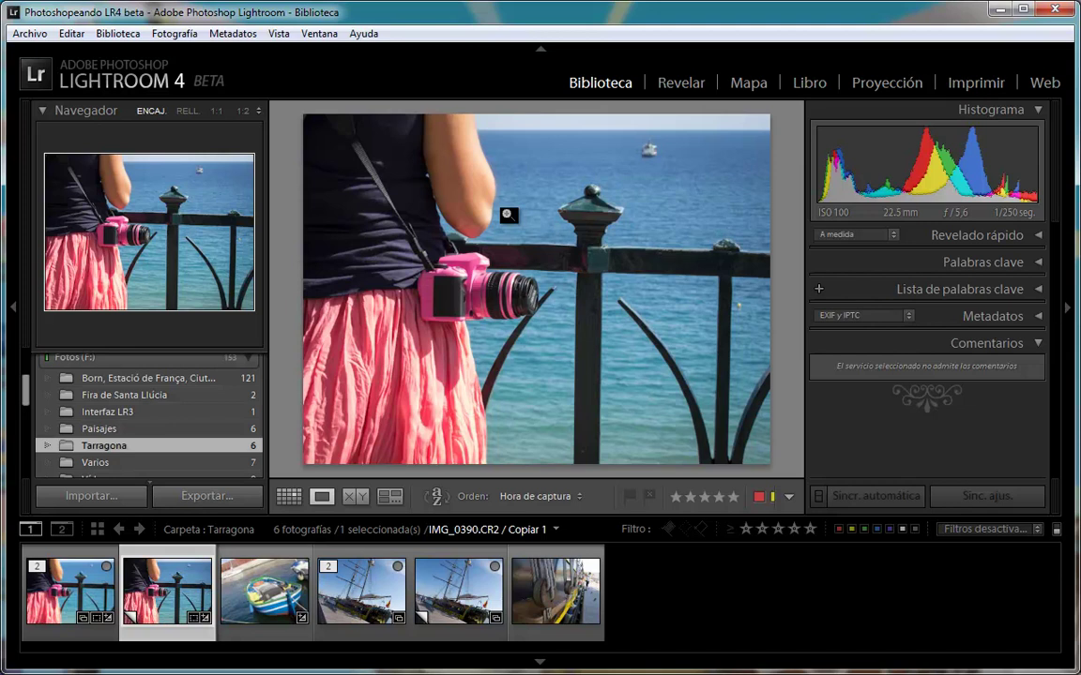
Select the blue rowing boat IMG_0400.CR2, switch to Revelar and expand the Básicos panel
{"action": "left_click", "coordinate": [262, 591]}
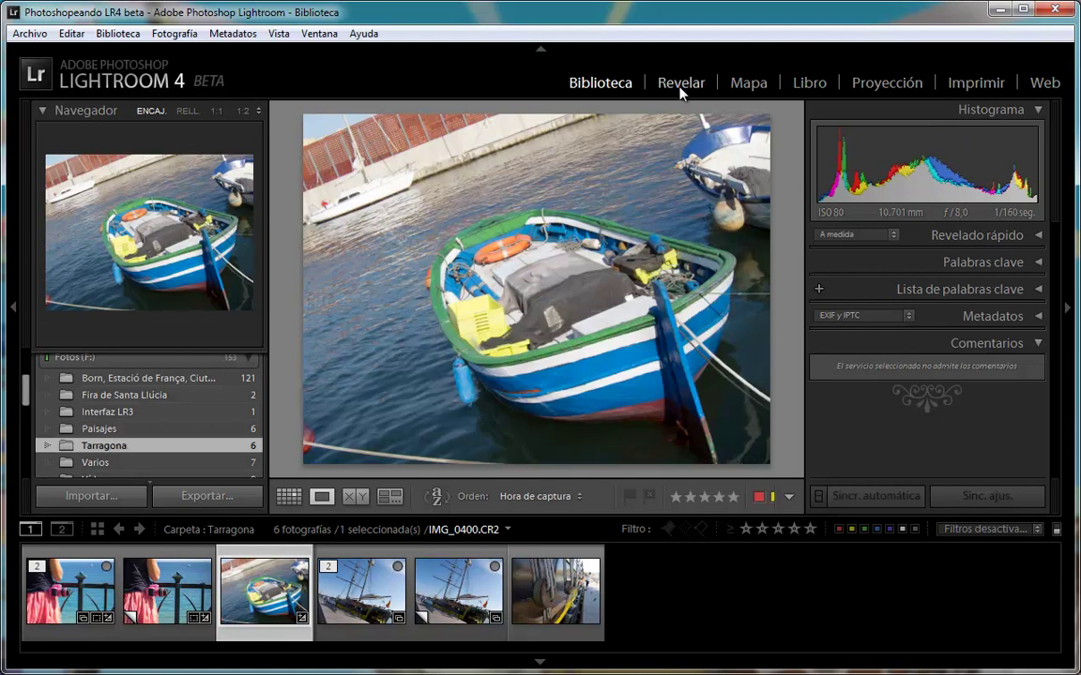
{"action": "left_click", "coordinate": [681, 83]}
{"action": "scroll", "coordinate": [1011, 328], "scroll_direction": "down", "scroll_amount": 2}
{"action": "scroll", "coordinate": [1009, 375], "scroll_direction": "up", "scroll_amount": 2}
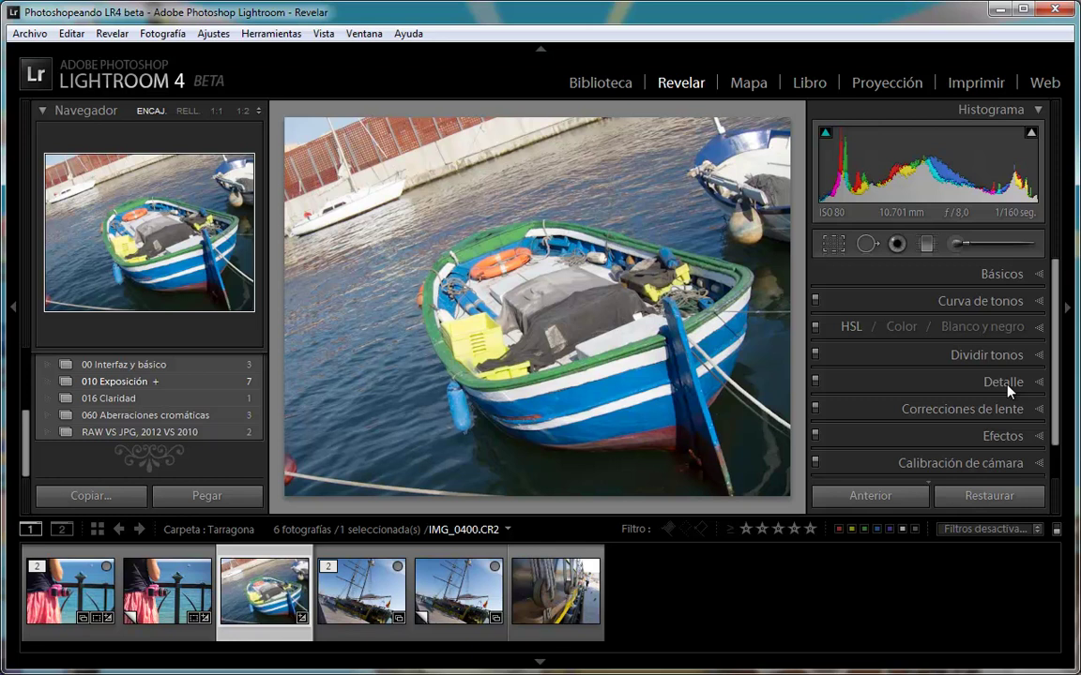
{"action": "left_click", "coordinate": [1004, 274]}
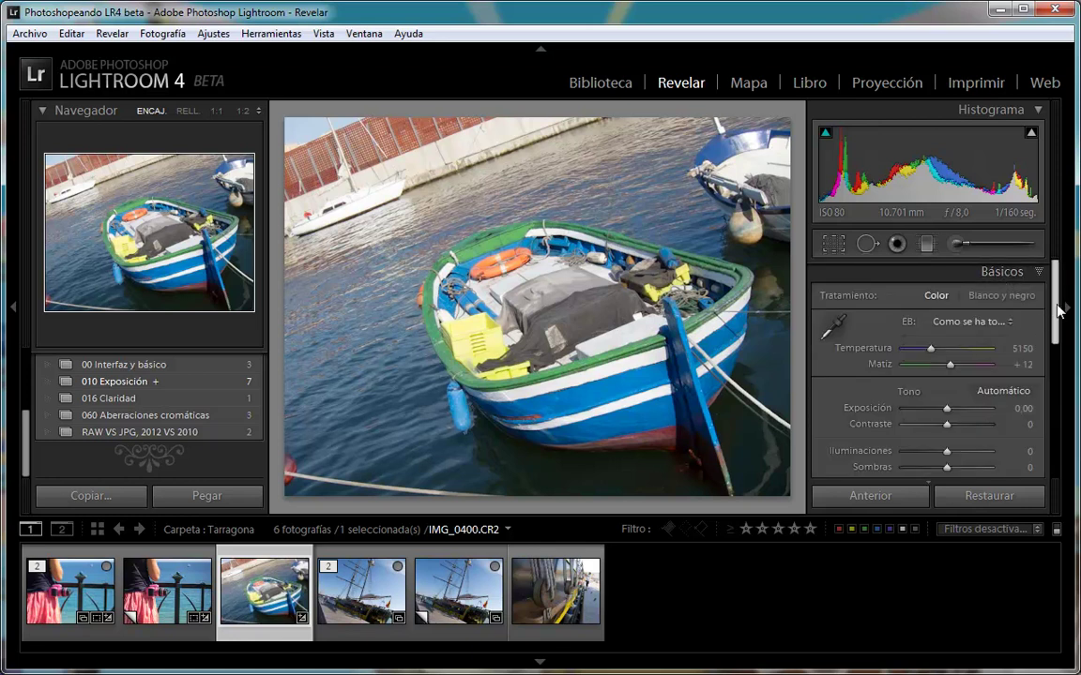
{"action": "scroll", "coordinate": [849, 355], "scroll_direction": "down", "scroll_amount": 3}
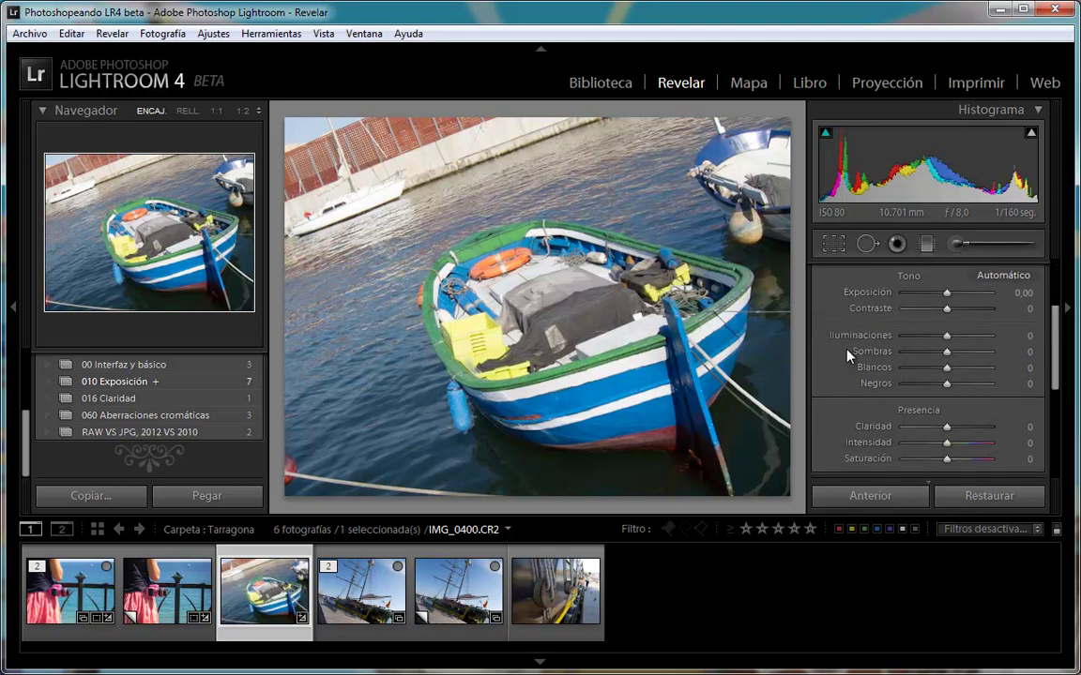
Load the Interfaz LR3 folder and hide the filmstrip with F6 to view Básico LR3.jpg
{"action": "left_click", "coordinate": [561, 531]}
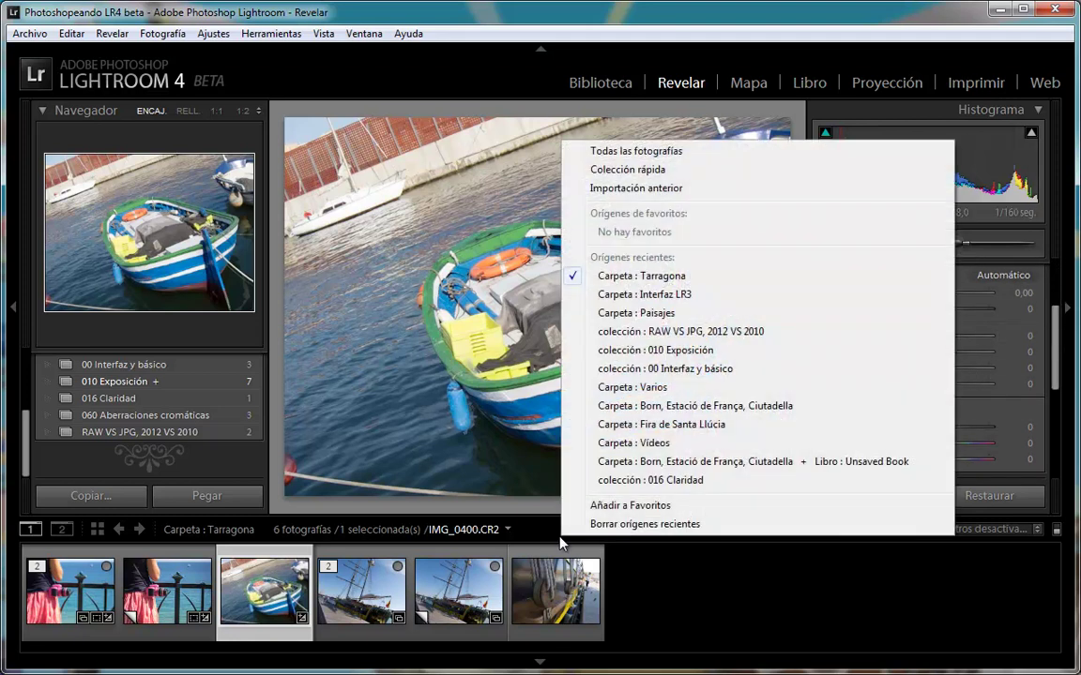
{"action": "left_click", "coordinate": [643, 294]}
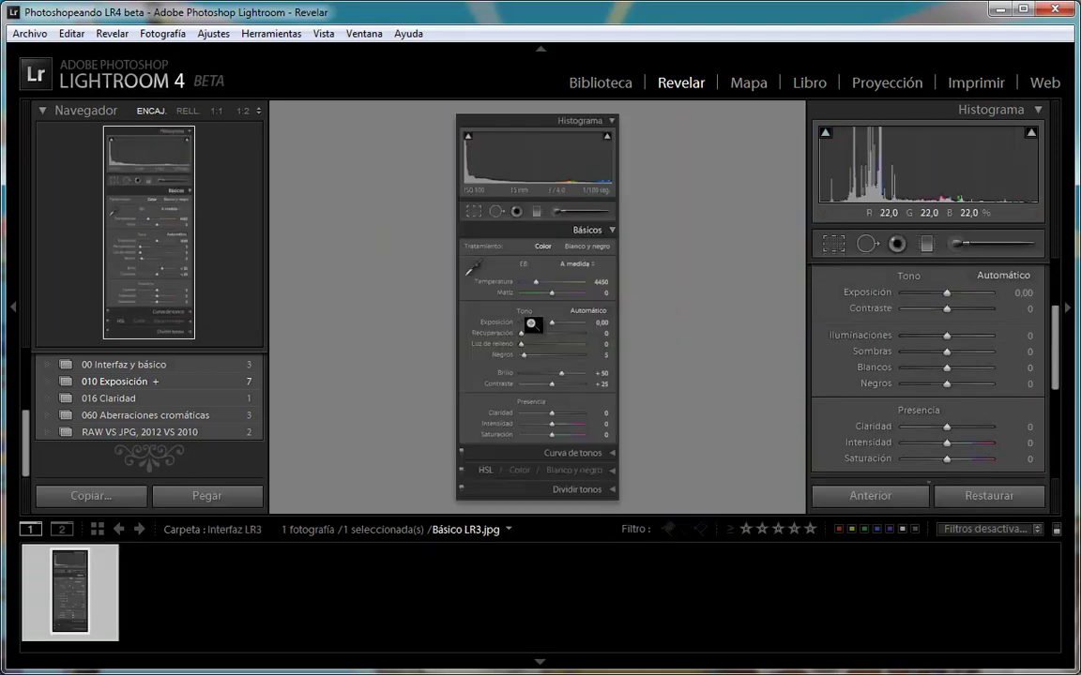
{"action": "key", "text": "F6"}
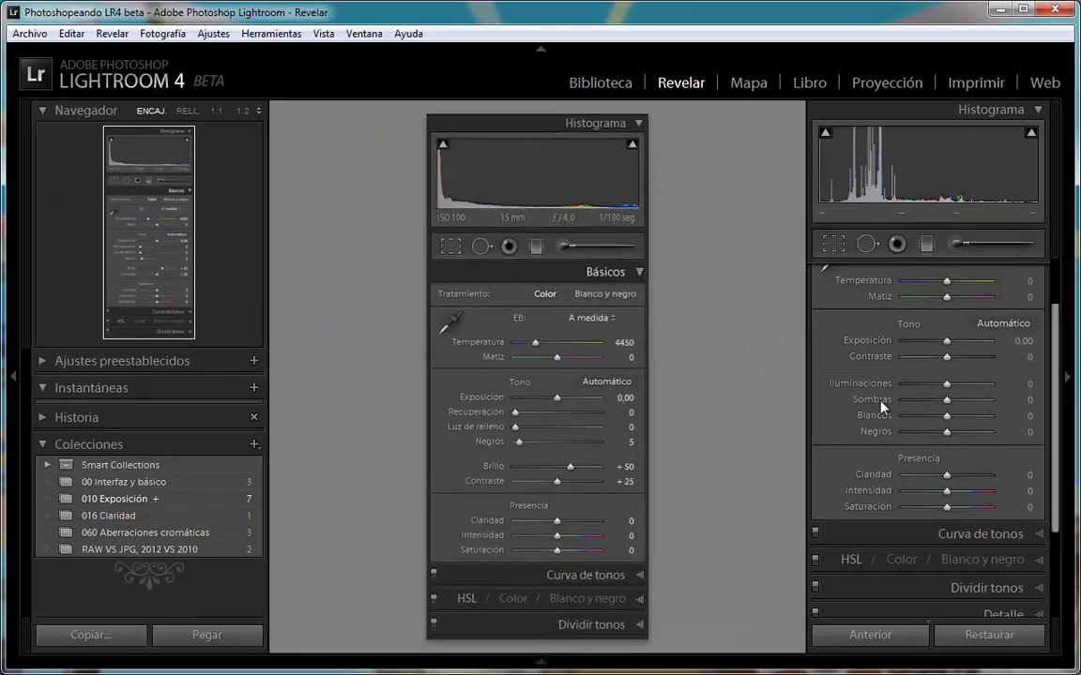
{"action": "scroll", "coordinate": [942, 347], "scroll_direction": "up", "scroll_amount": 2}
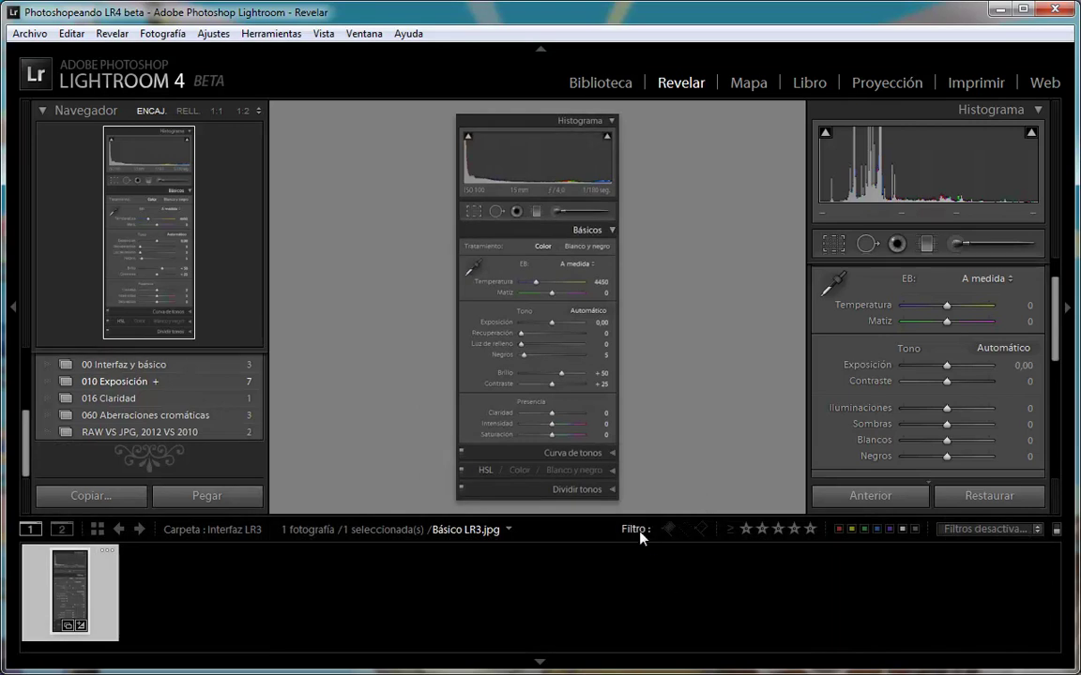
Switch the filmstrip source back to Carpeta : Tarragona and select the boat thumbnail
{"action": "mouse_move", "coordinate": [639, 661]}
{"action": "left_click", "coordinate": [603, 531]}
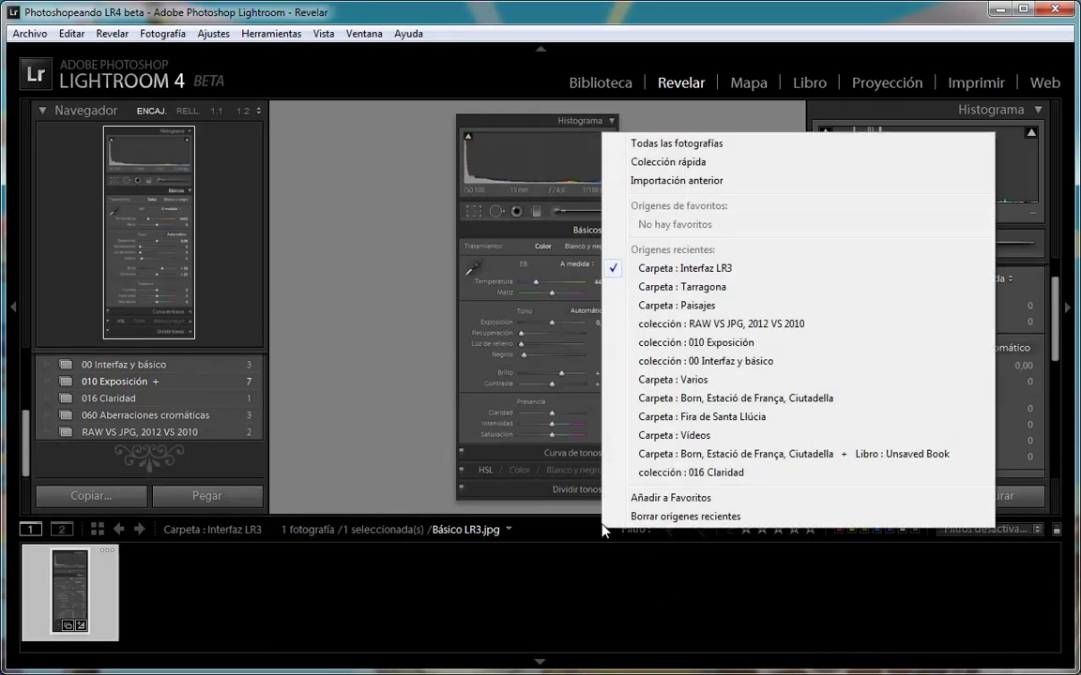
{"action": "left_click", "coordinate": [694, 287]}
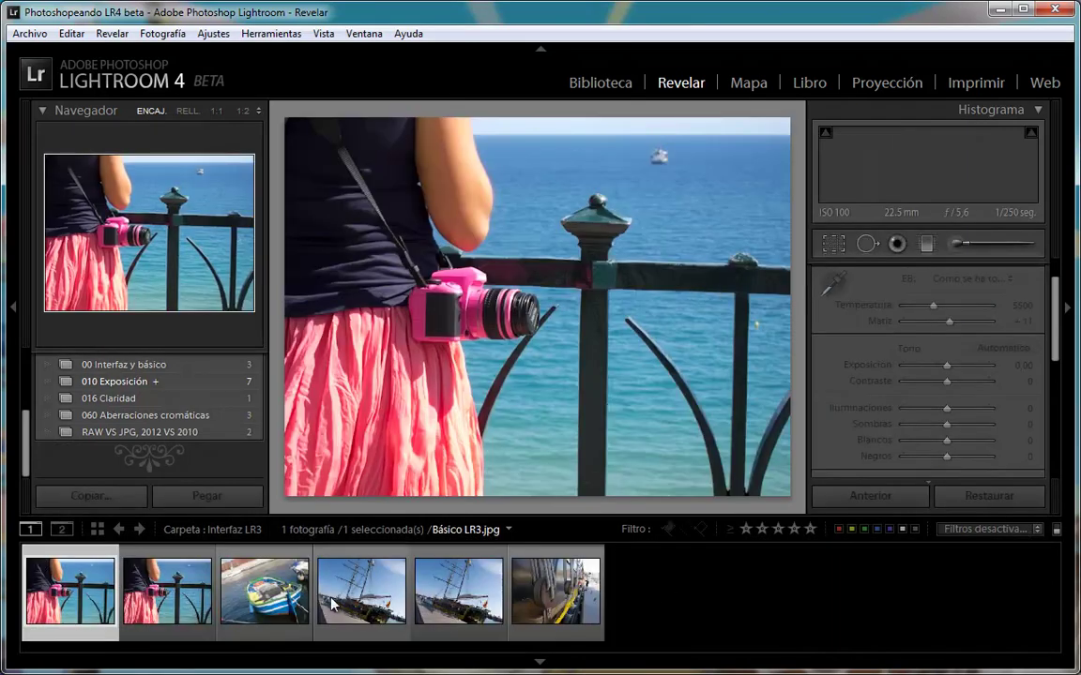
{"action": "left_click", "coordinate": [272, 591]}
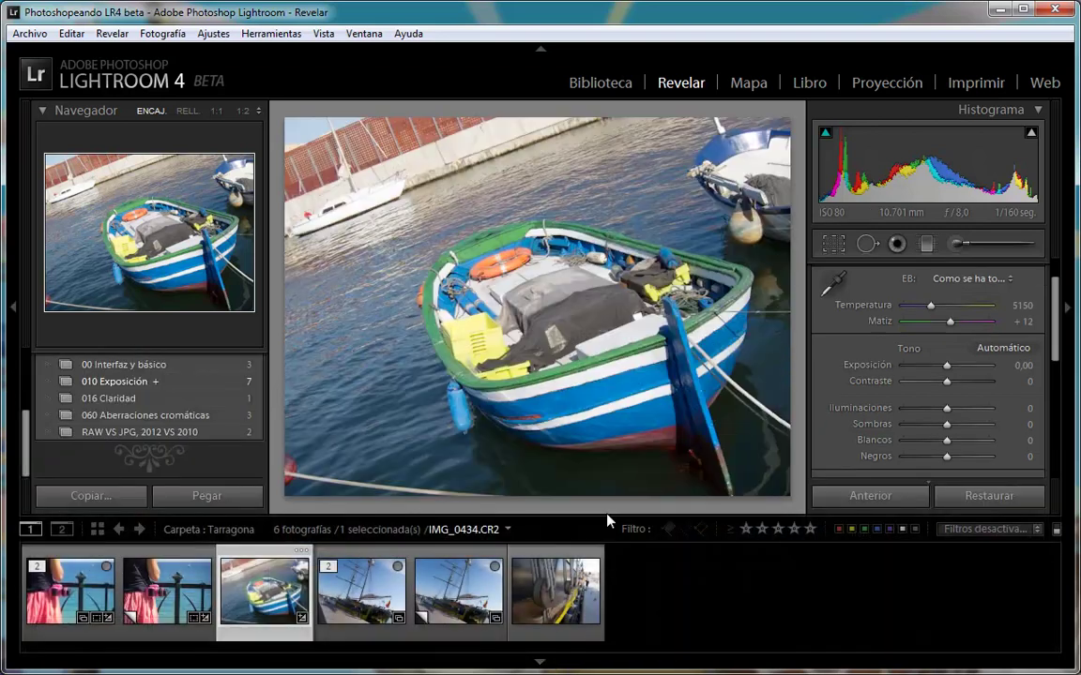
Load the RAW VS JPG, 2012 VS 2010 collection as the filmstrip source
{"action": "left_click", "coordinate": [507, 529]}
{"action": "left_click", "coordinate": [713, 284]}
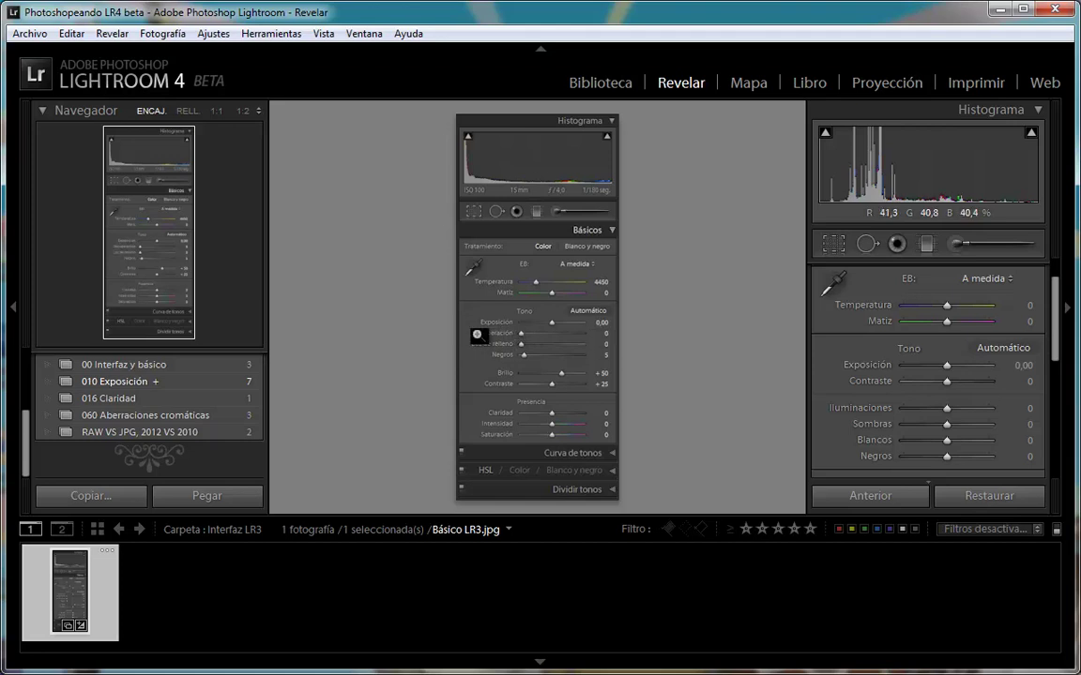
{"action": "left_click", "coordinate": [577, 531]}
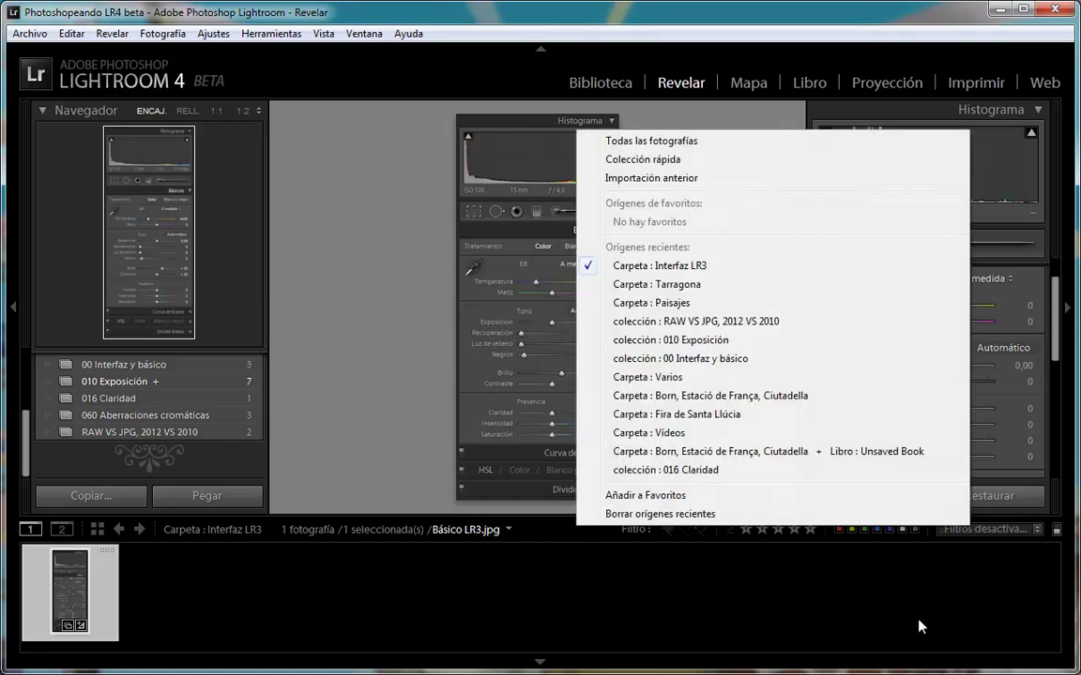
{"action": "left_click", "coordinate": [699, 322]}
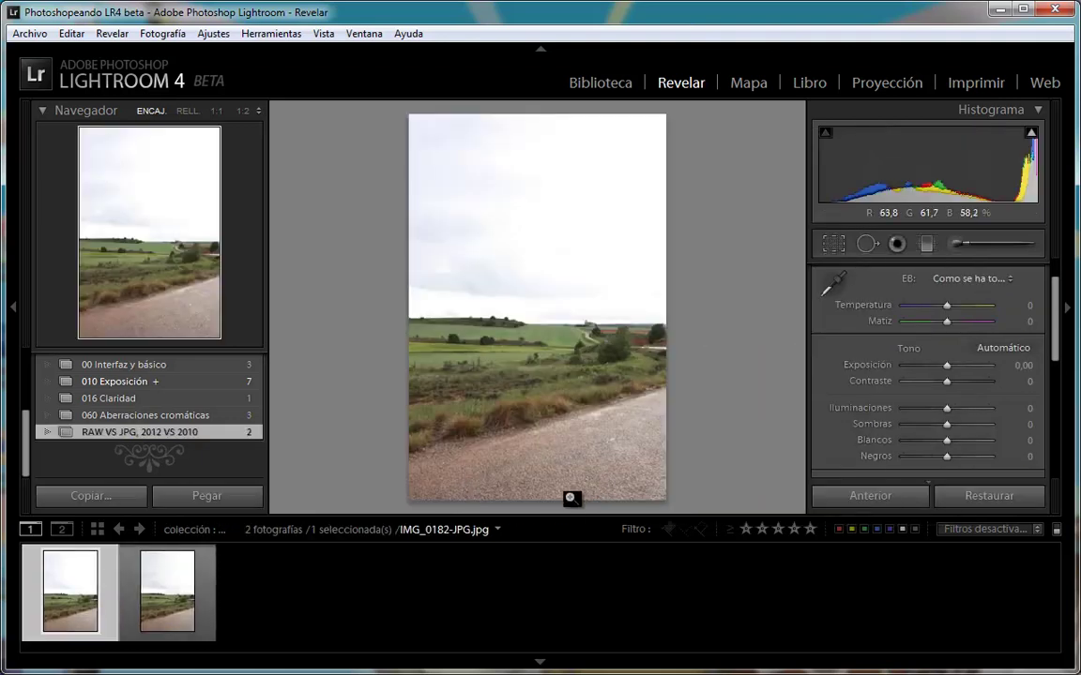
Toggle between the RAW and JPG road photos to compare them, ending on the JPG
{"action": "left_click", "coordinate": [172, 586]}
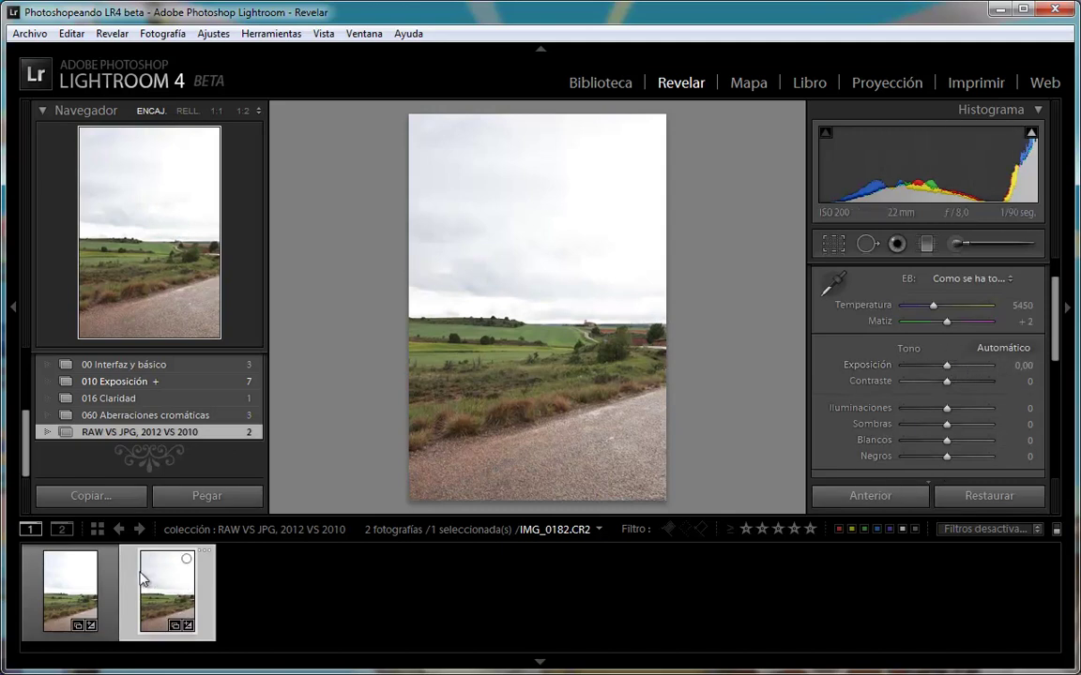
{"action": "left_click", "coordinate": [79, 579]}
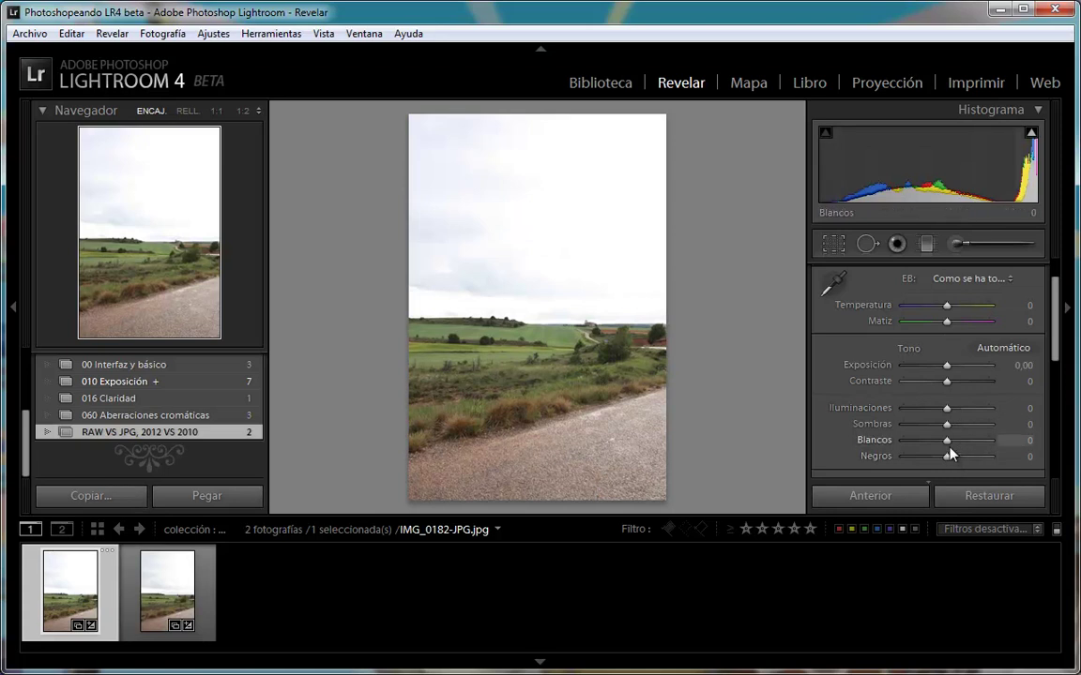
{"action": "left_click", "coordinate": [178, 586]}
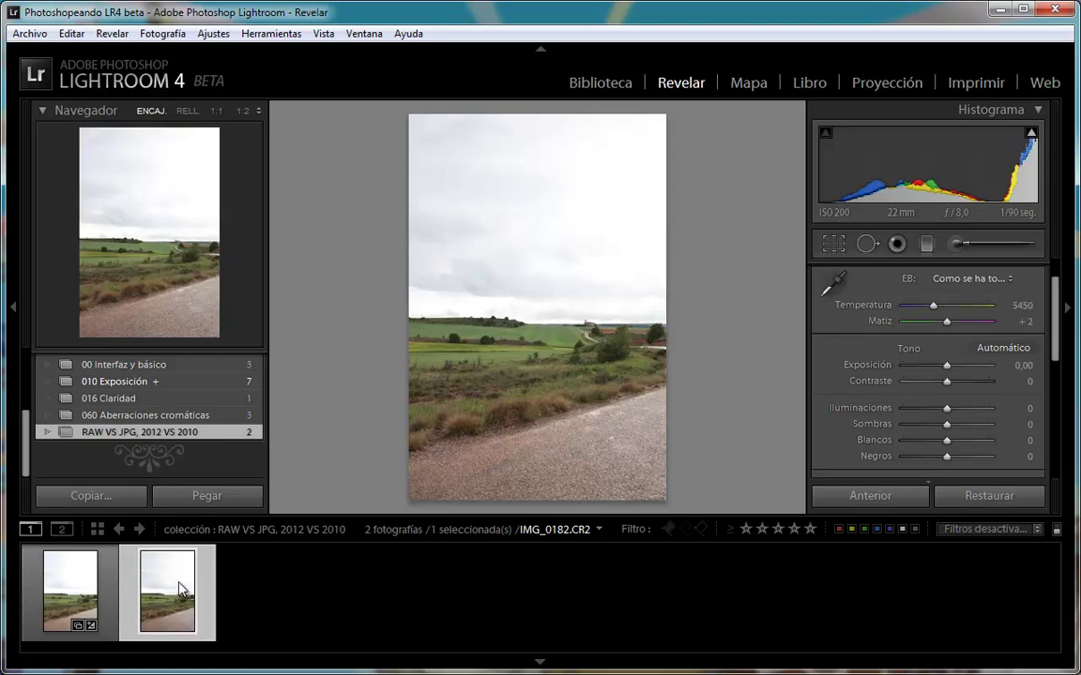
{"action": "left_click", "coordinate": [74, 589]}
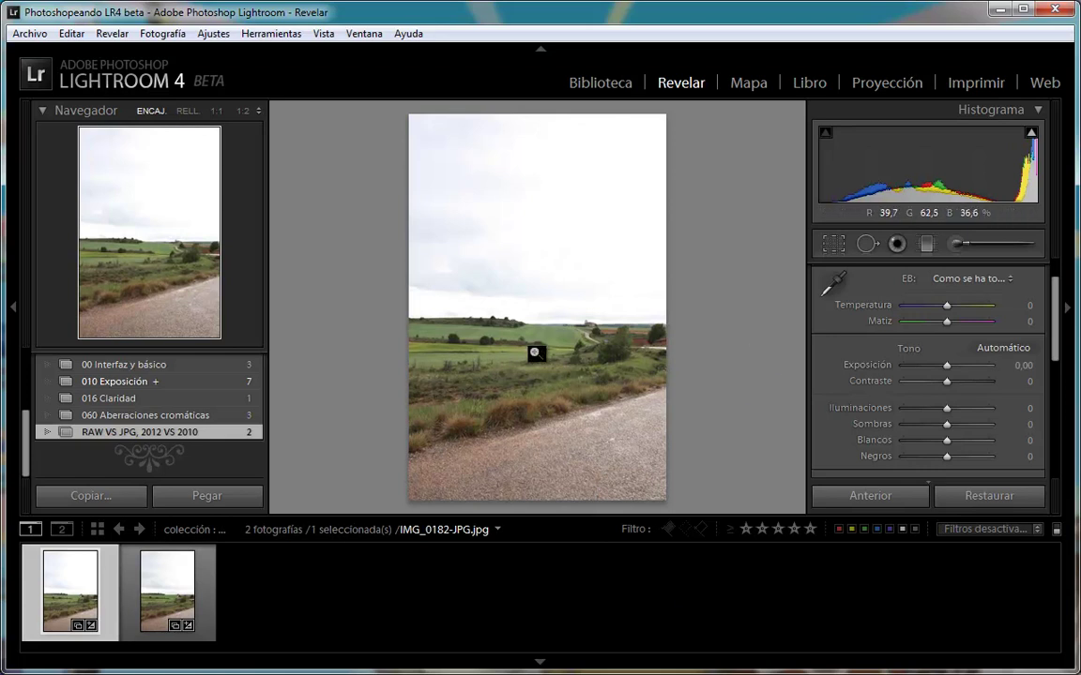
Create virtual copies of the JPG and RAW road photos, then reselect the original JPG
{"action": "right_click", "coordinate": [68, 596]}
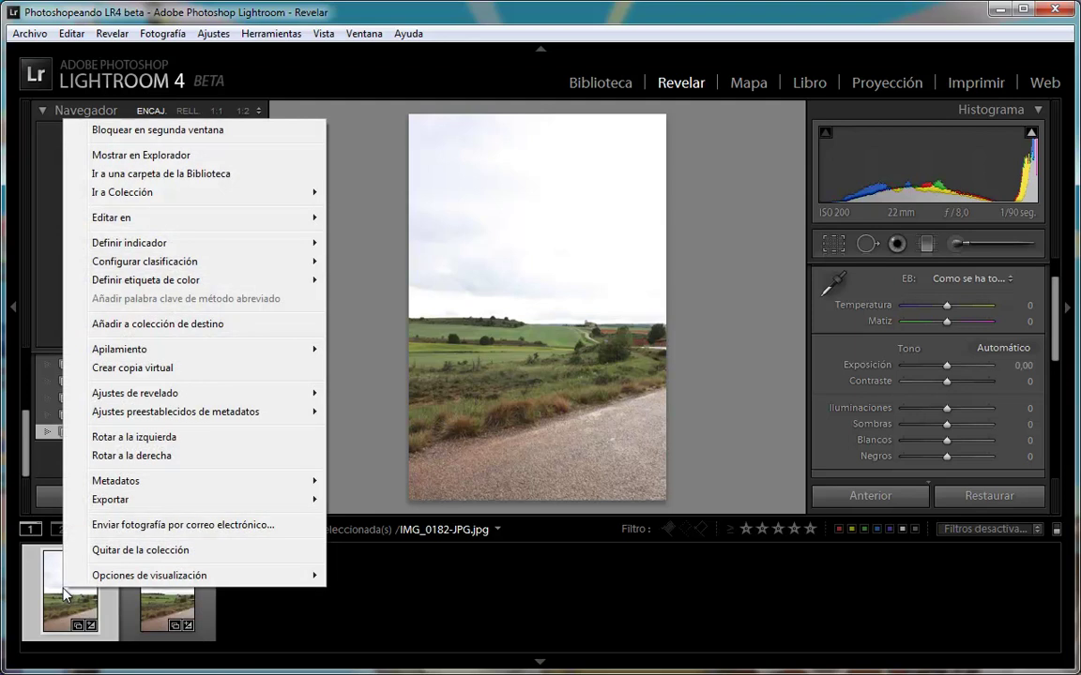
{"action": "left_click", "coordinate": [138, 368]}
{"action": "left_click", "coordinate": [250, 595]}
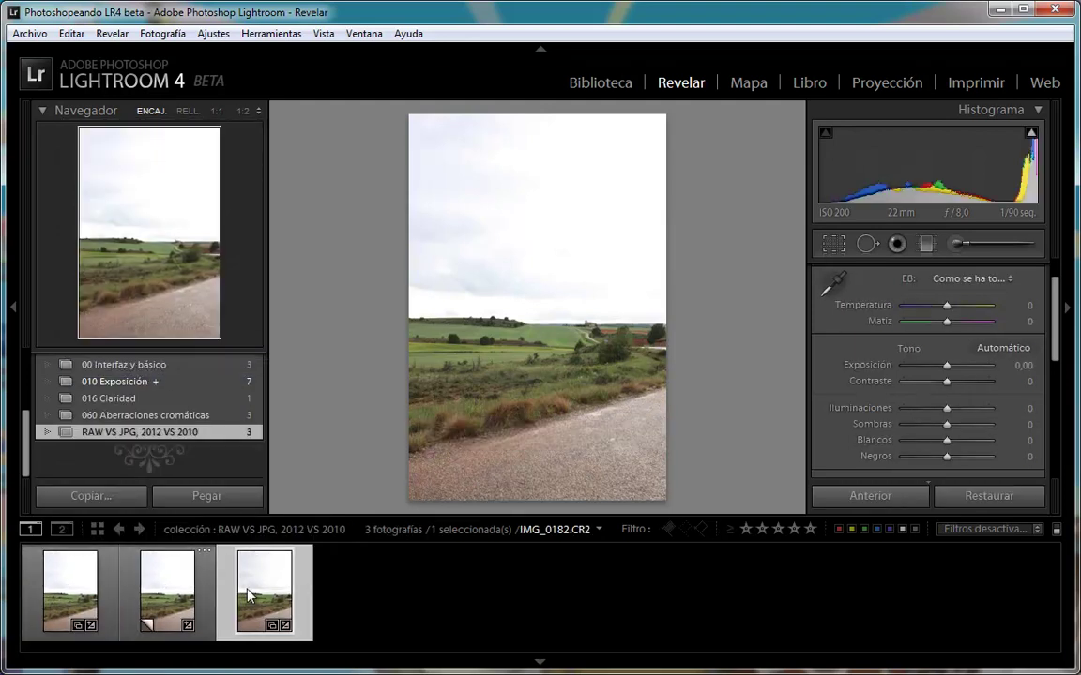
{"action": "right_click", "coordinate": [250, 596]}
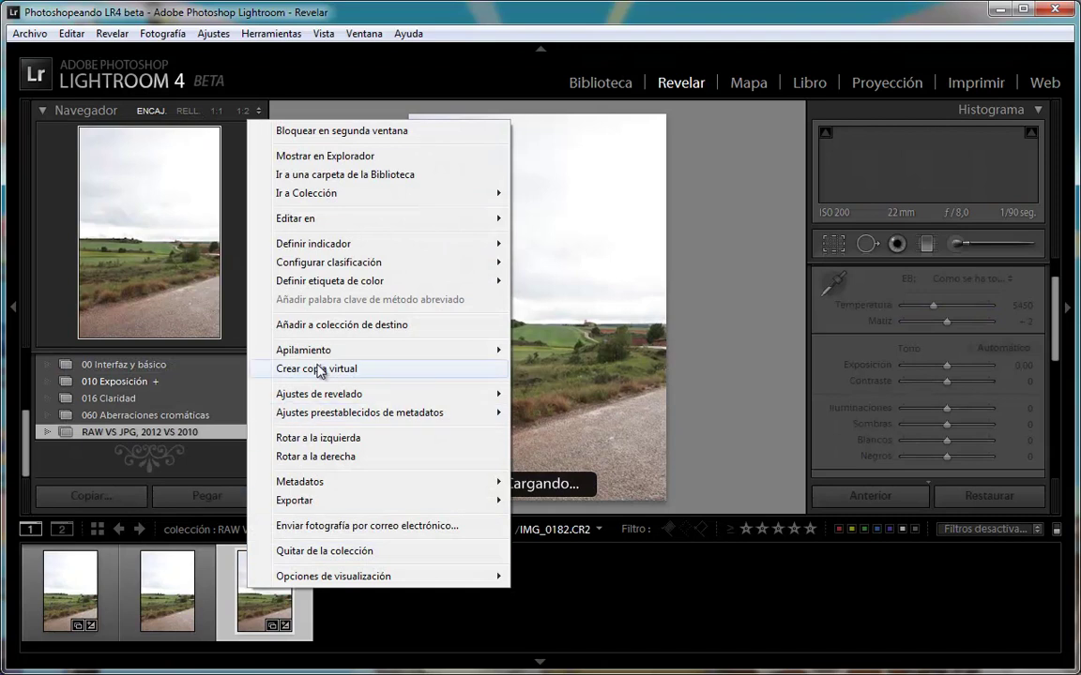
{"action": "left_click", "coordinate": [319, 369]}
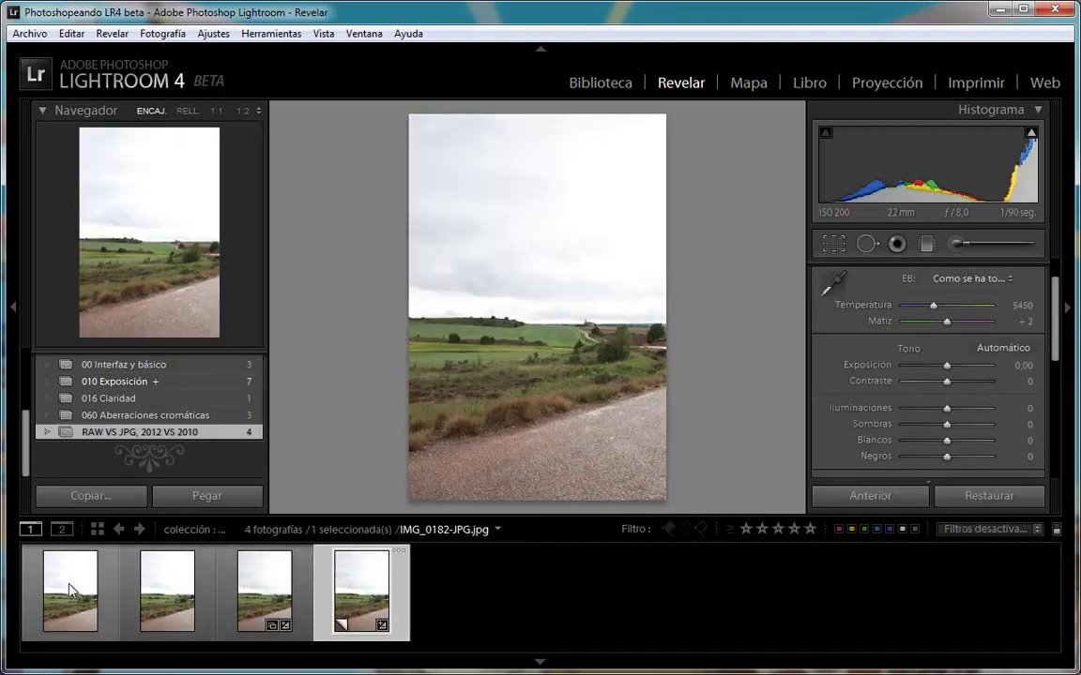
{"action": "left_click", "coordinate": [69, 589]}
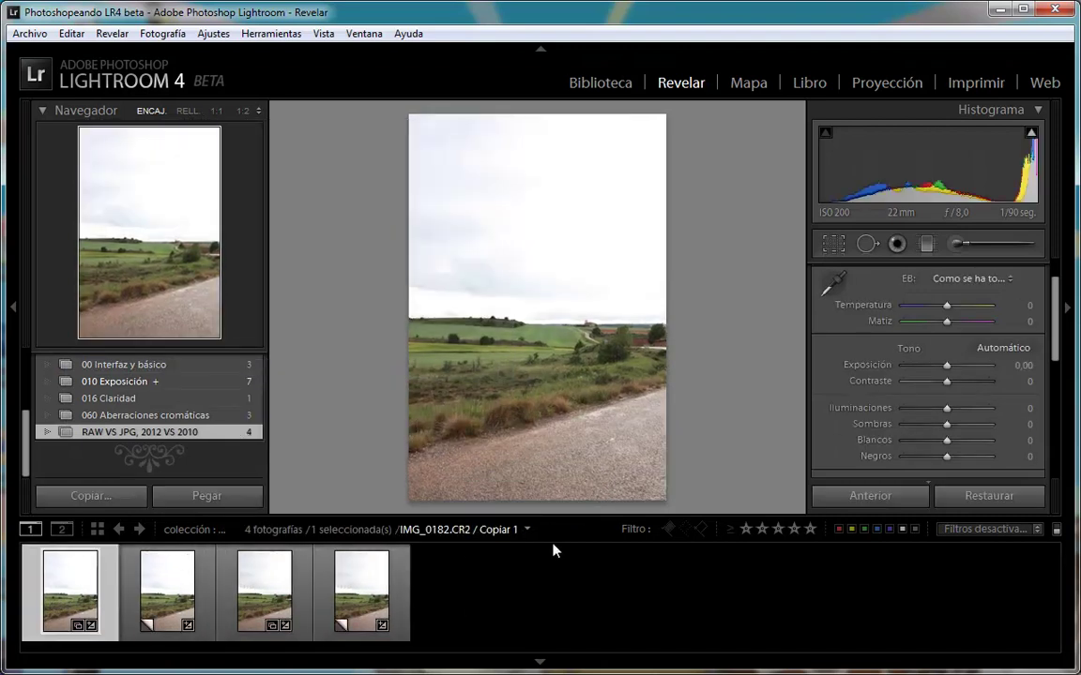
Show the toolbar and give the original JPG and the CR2 a red label
{"action": "key", "text": "t"}
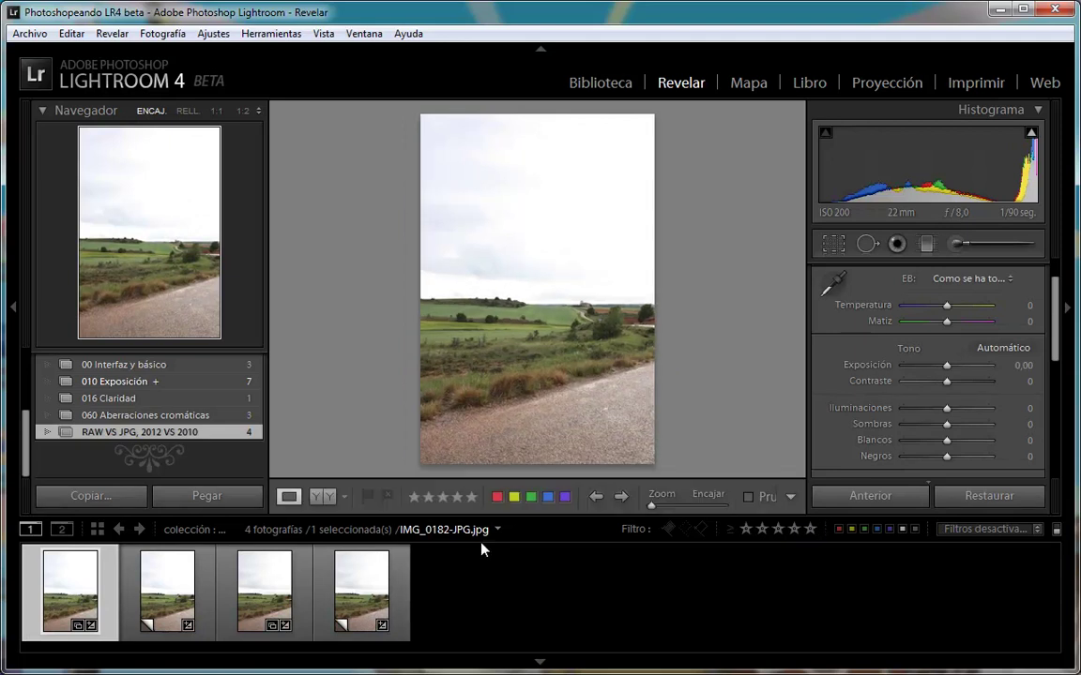
{"action": "left_click", "coordinate": [497, 497]}
{"action": "left_click", "coordinate": [49, 578]}
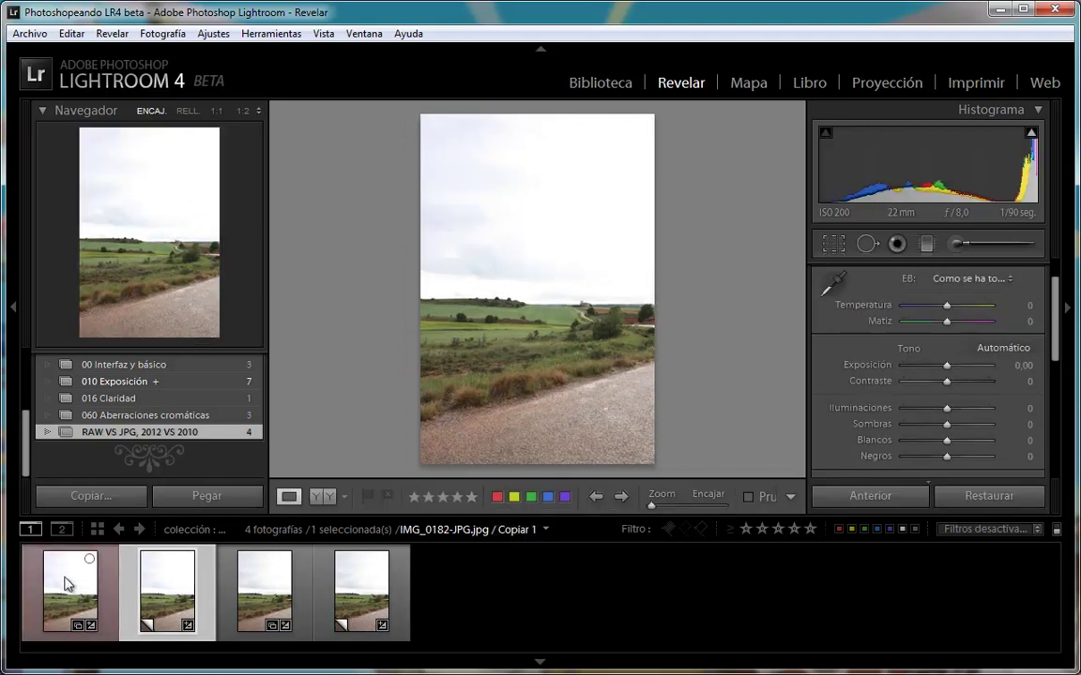
{"action": "left_click", "coordinate": [241, 554]}
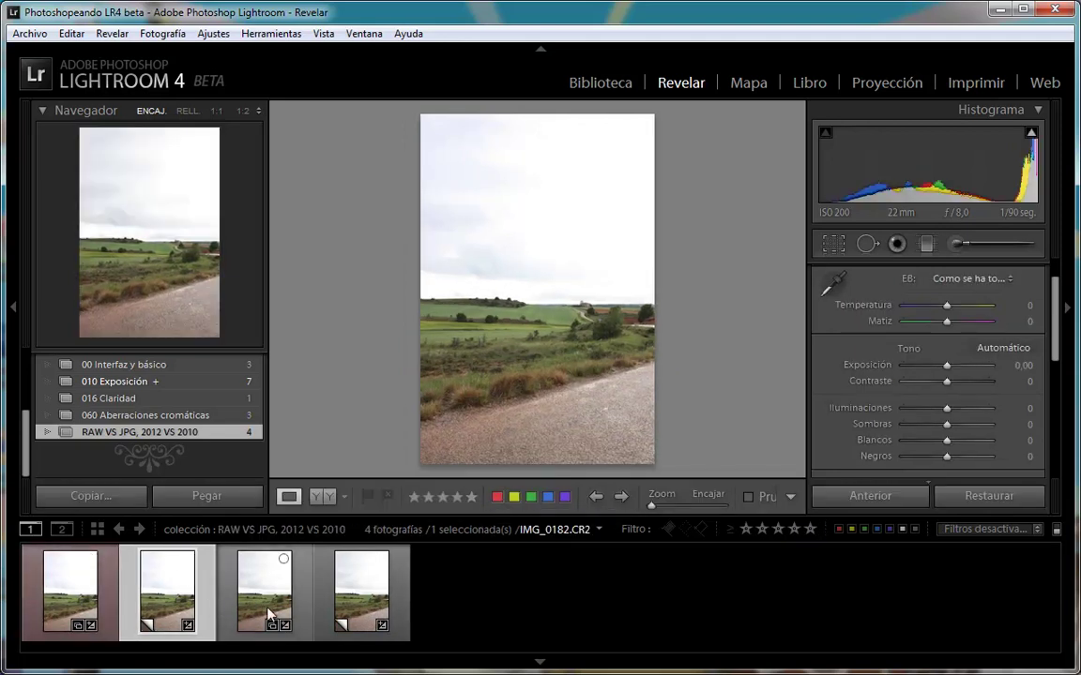
{"action": "left_click", "coordinate": [497, 496]}
{"action": "left_click", "coordinate": [56, 576]}
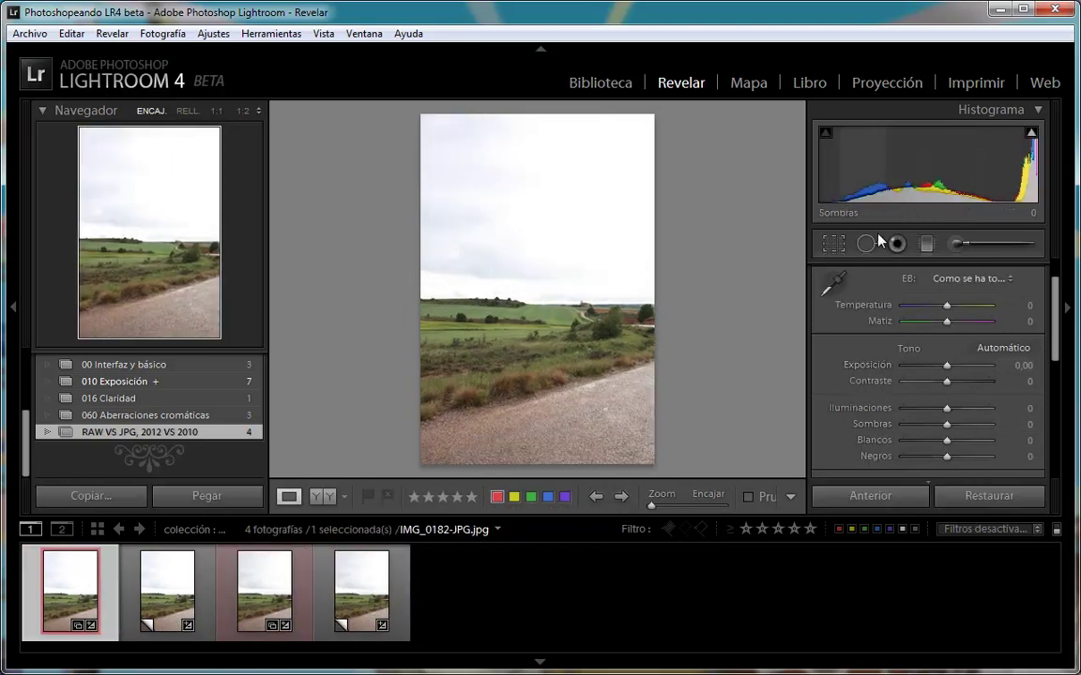
Set the Camera Calibration process version to 2010 for both the original JPG and CR2
{"action": "scroll", "coordinate": [924, 417], "scroll_direction": "down", "scroll_amount": 5}
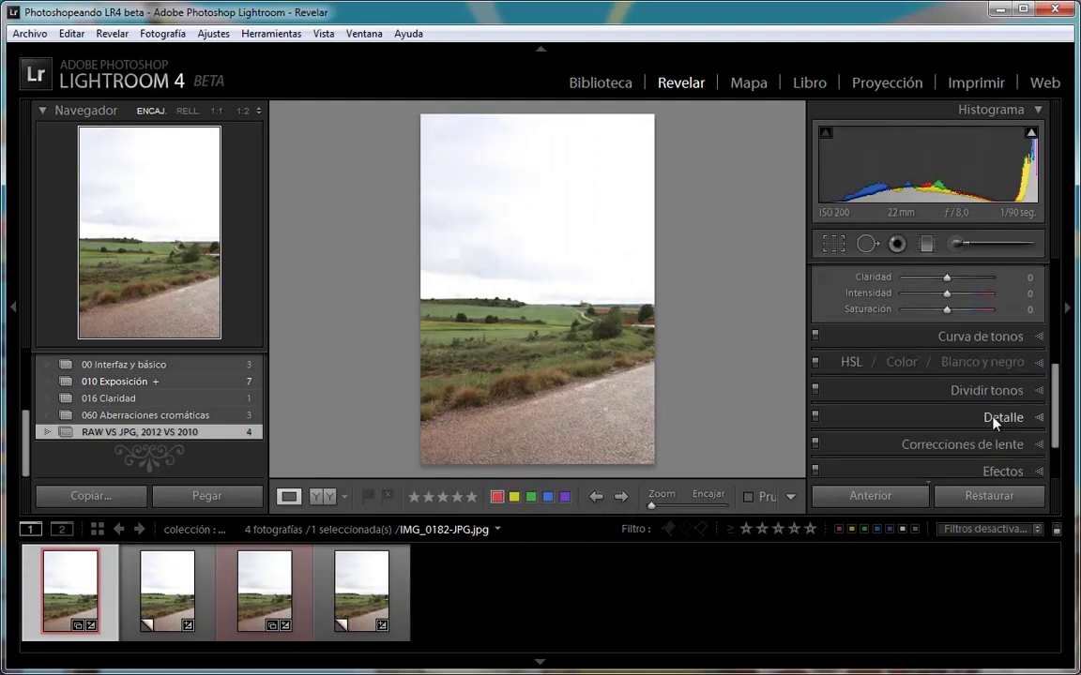
{"action": "scroll", "coordinate": [924, 422], "scroll_direction": "down", "scroll_amount": 3}
{"action": "left_click", "coordinate": [999, 429]}
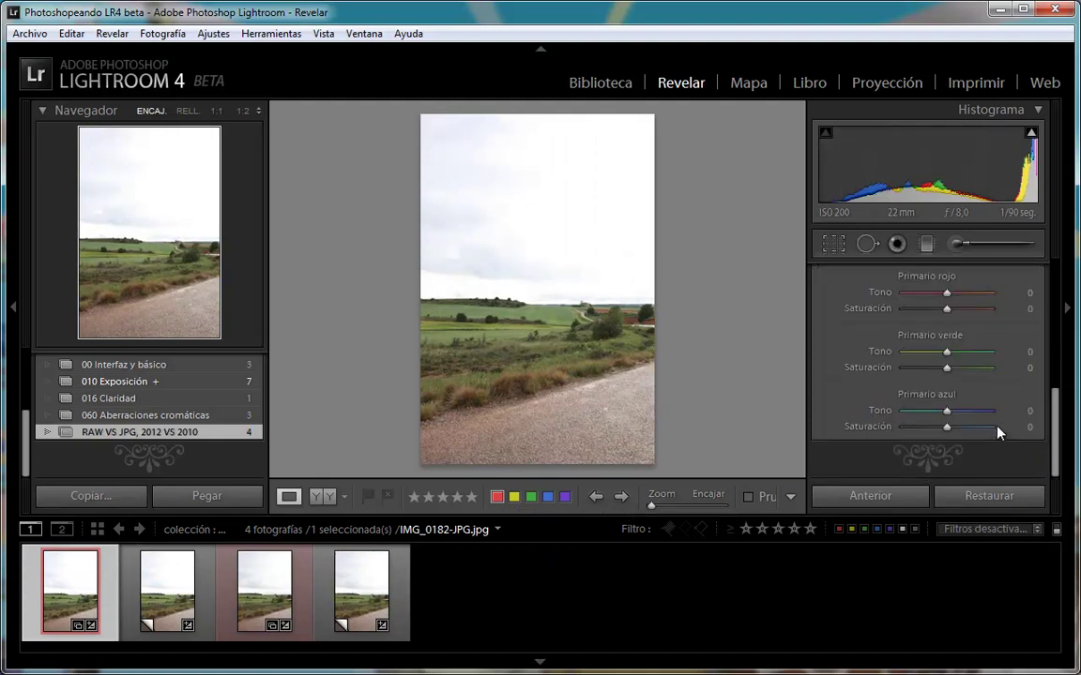
{"action": "mouse_move", "coordinate": [1054, 430]}
{"action": "left_mouse_down"}
{"action": "mouse_move", "coordinate": [1061, 328]}
{"action": "mouse_move", "coordinate": [1054, 365]}
{"action": "left_mouse_up"}
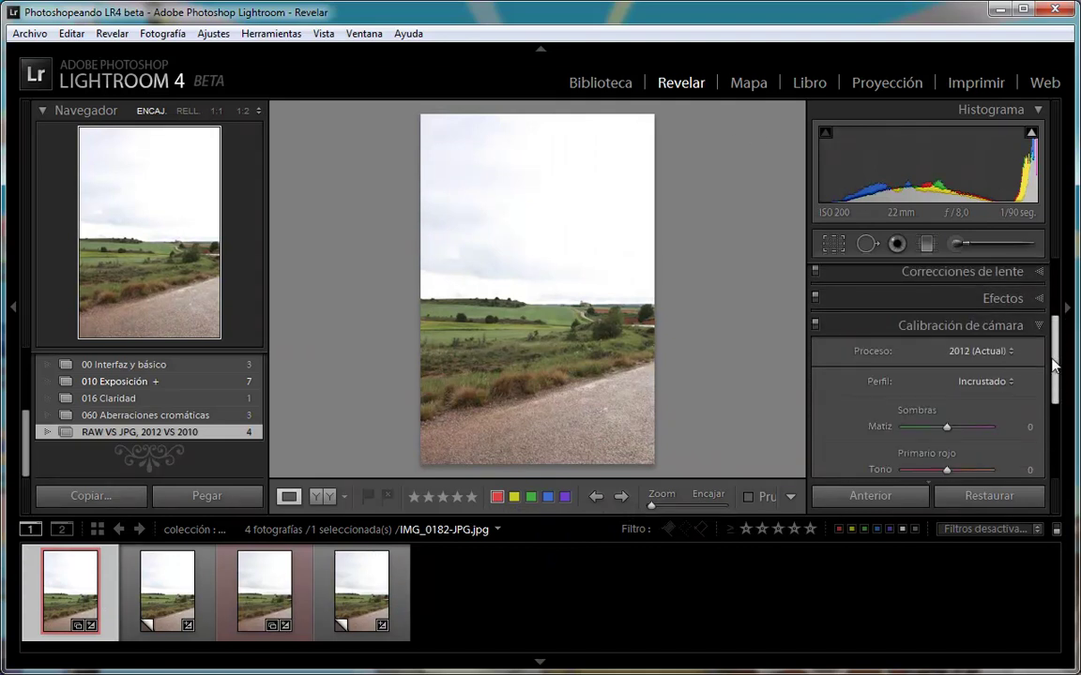
{"action": "left_click", "coordinate": [978, 351]}
{"action": "left_click", "coordinate": [900, 388]}
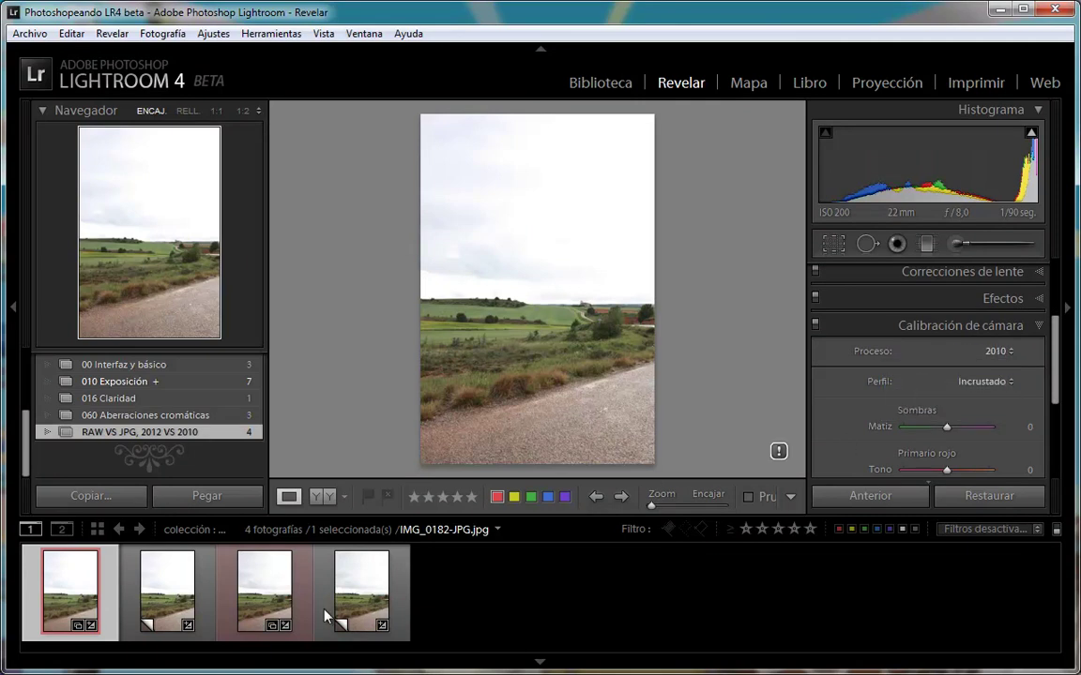
{"action": "left_click", "coordinate": [277, 590]}
{"action": "left_click", "coordinate": [977, 351]}
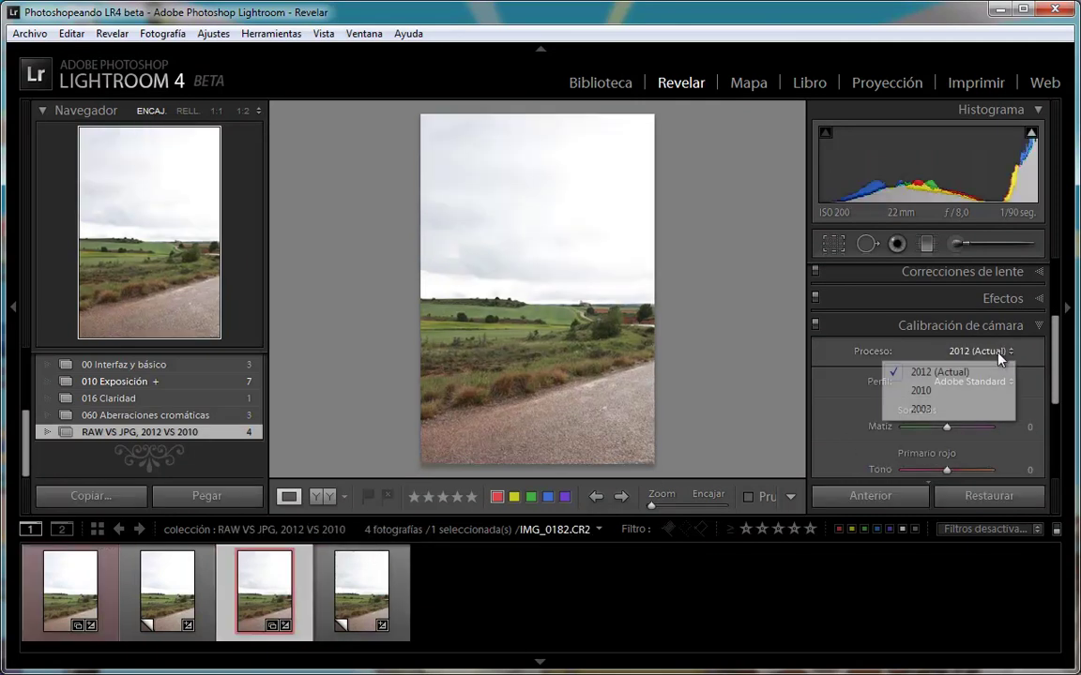
{"action": "left_click", "coordinate": [972, 391]}
{"action": "left_click", "coordinate": [75, 586]}
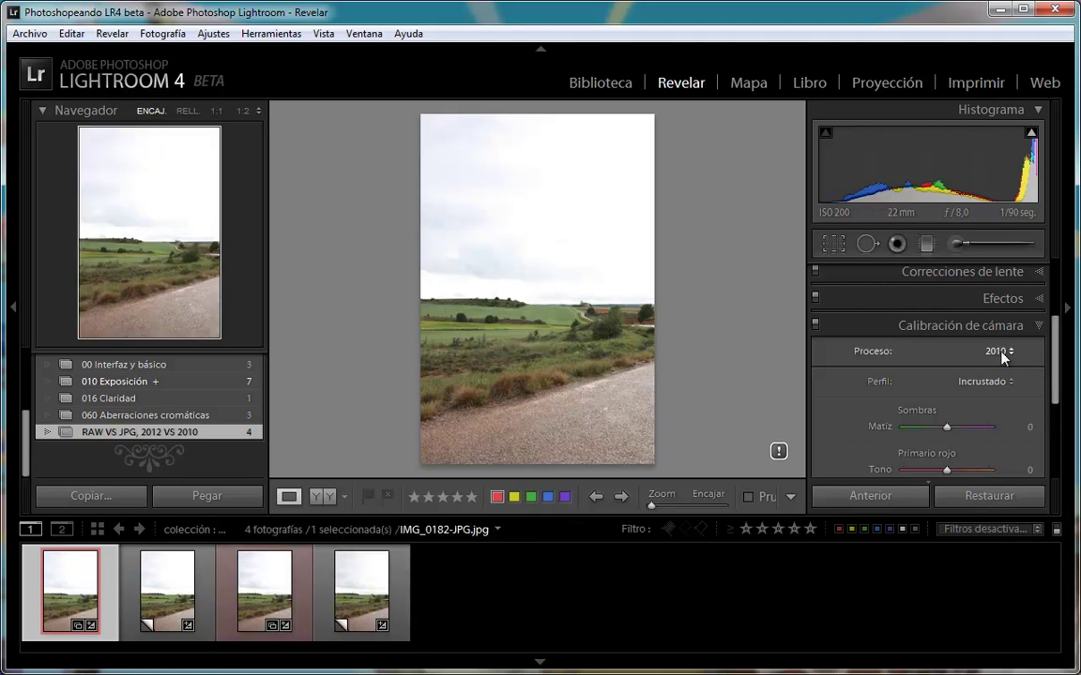
Expand Basic on the CR2, view its virtual copy's 2012 sliders, then return to the JPG
{"action": "scroll", "coordinate": [1012, 354], "scroll_direction": "up", "scroll_amount": 3}
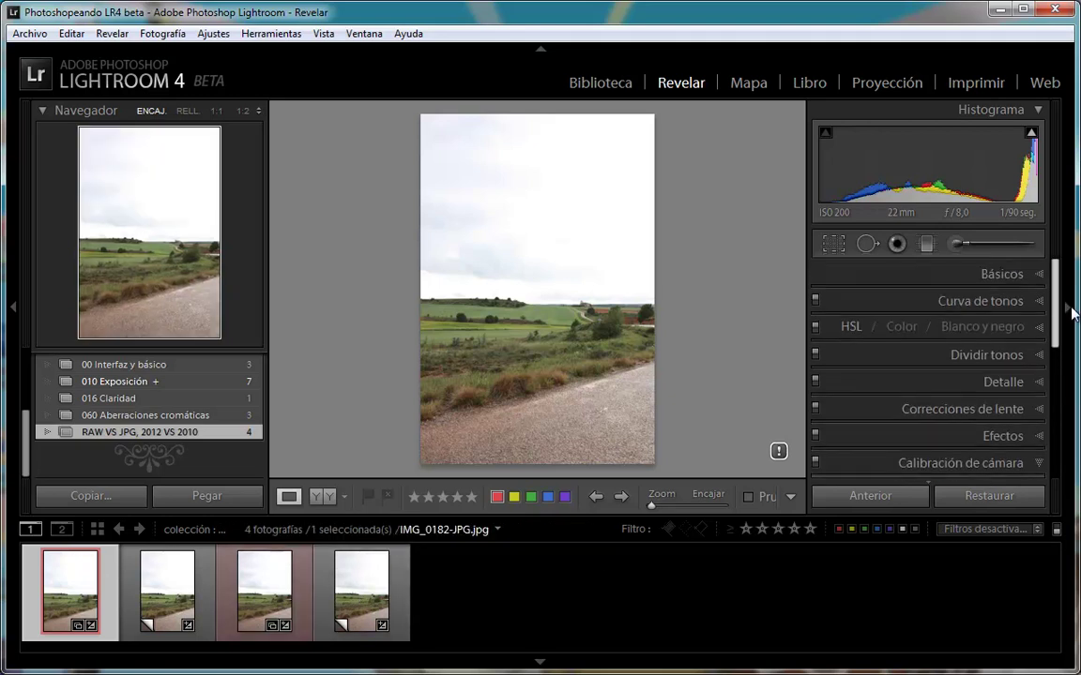
{"action": "left_click", "coordinate": [263, 582]}
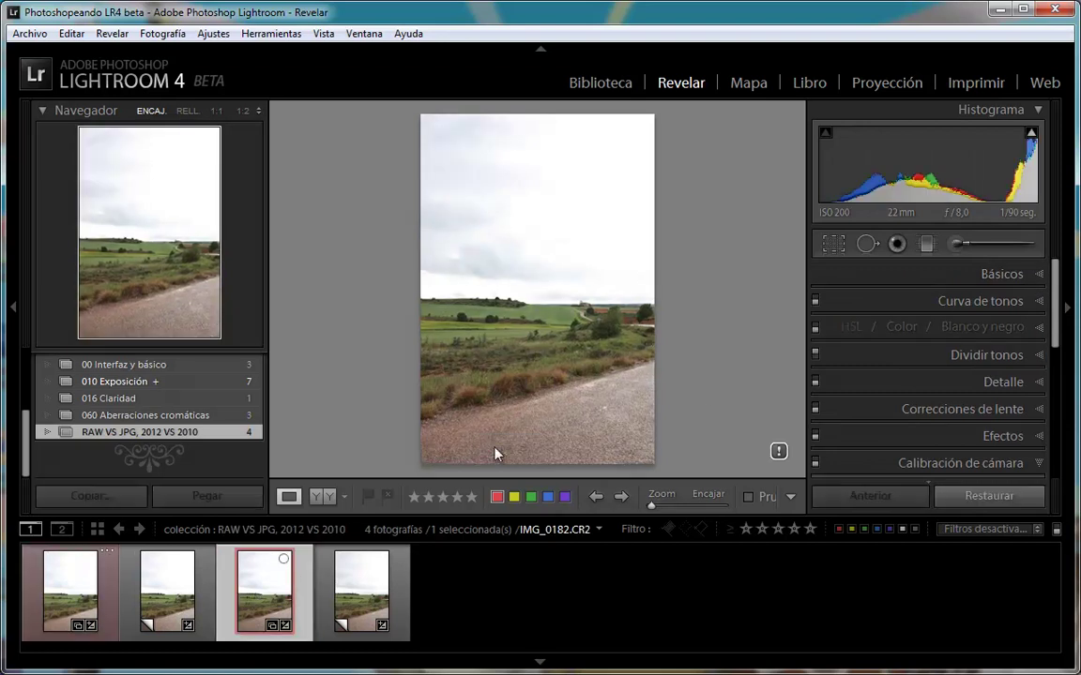
{"action": "left_click", "coordinate": [1004, 273]}
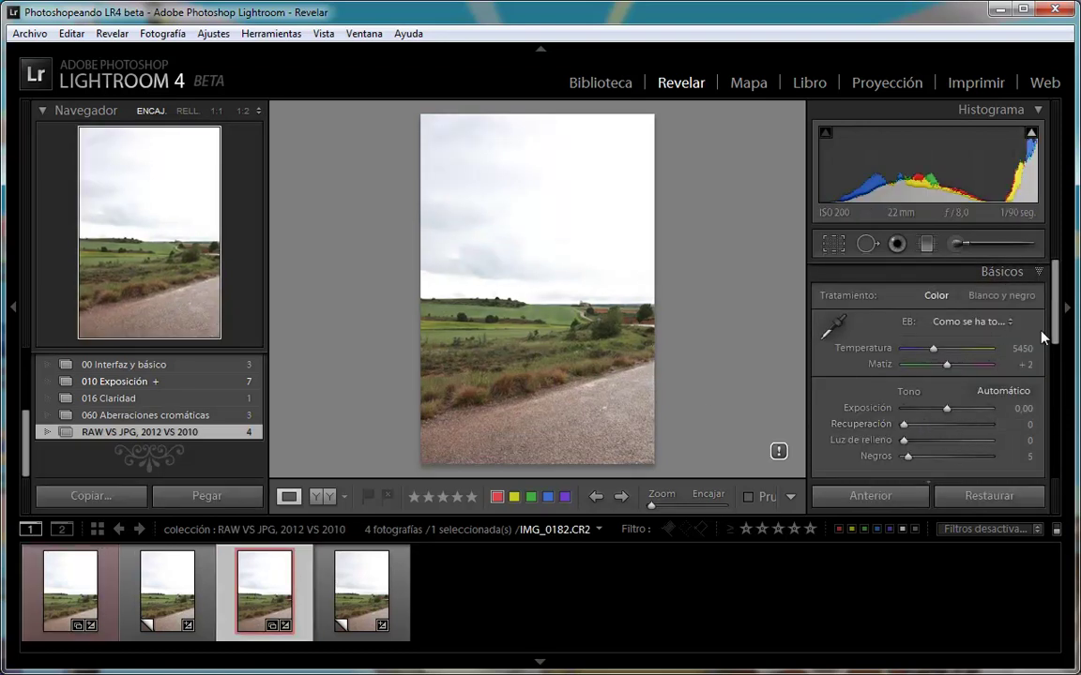
{"action": "scroll", "coordinate": [950, 417], "scroll_direction": "down", "scroll_amount": 2}
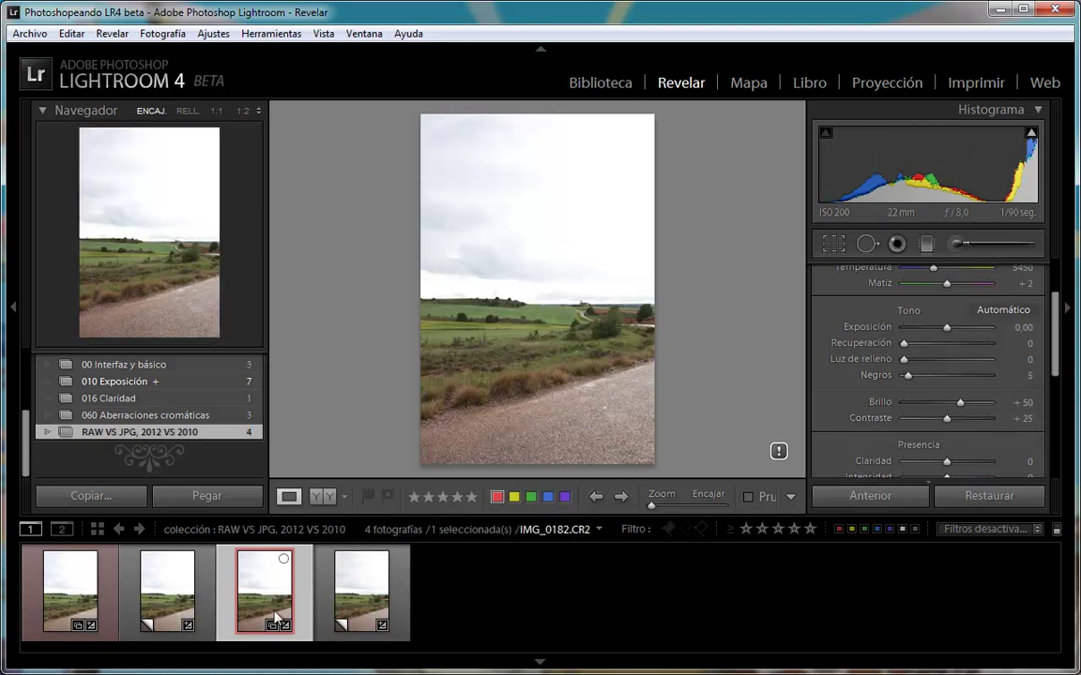
{"action": "left_click", "coordinate": [349, 603]}
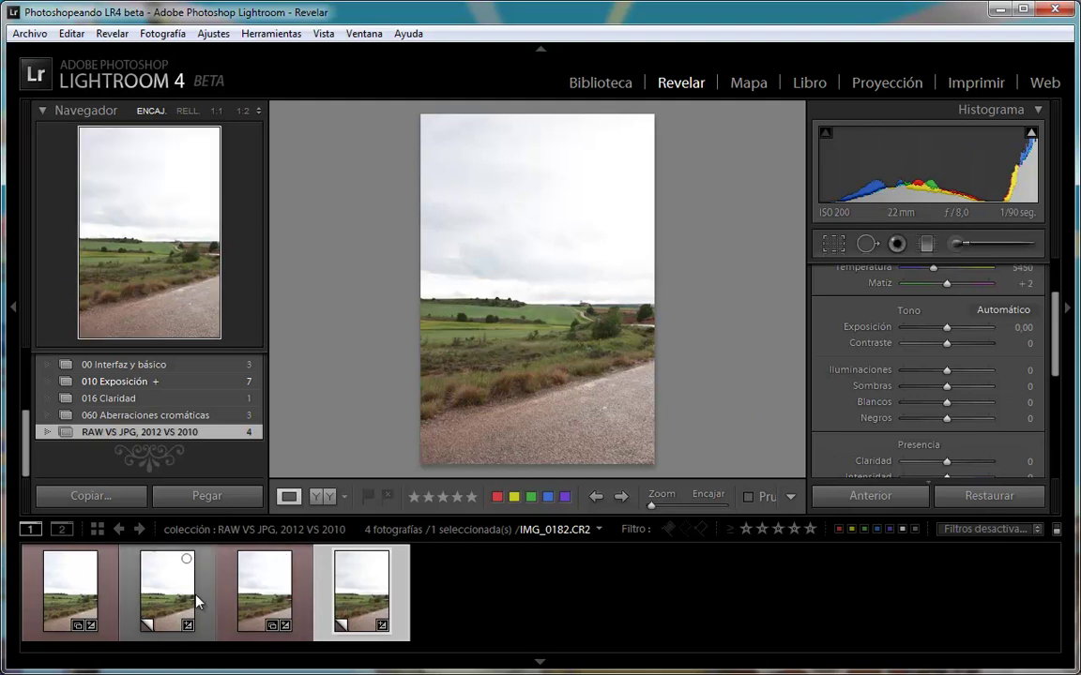
{"action": "left_click", "coordinate": [71, 589]}
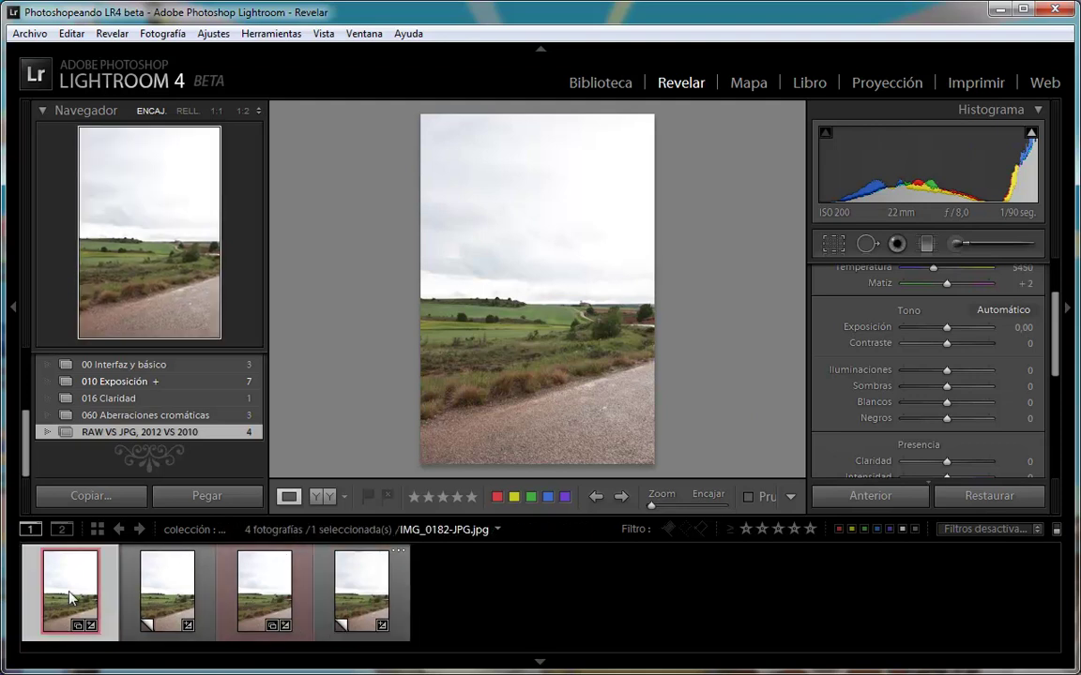
Enable the red highlight-clipping overlay and cycle through the JPG, CR2 and their virtual copies
{"action": "left_click", "coordinate": [1031, 132]}
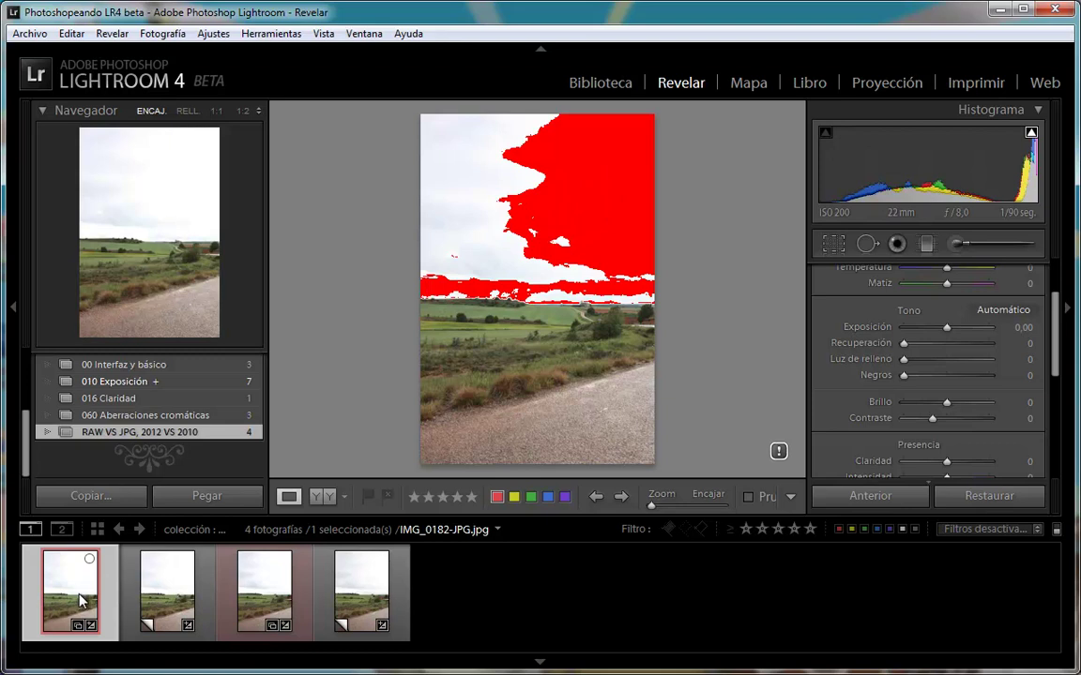
{"action": "left_click", "coordinate": [156, 597]}
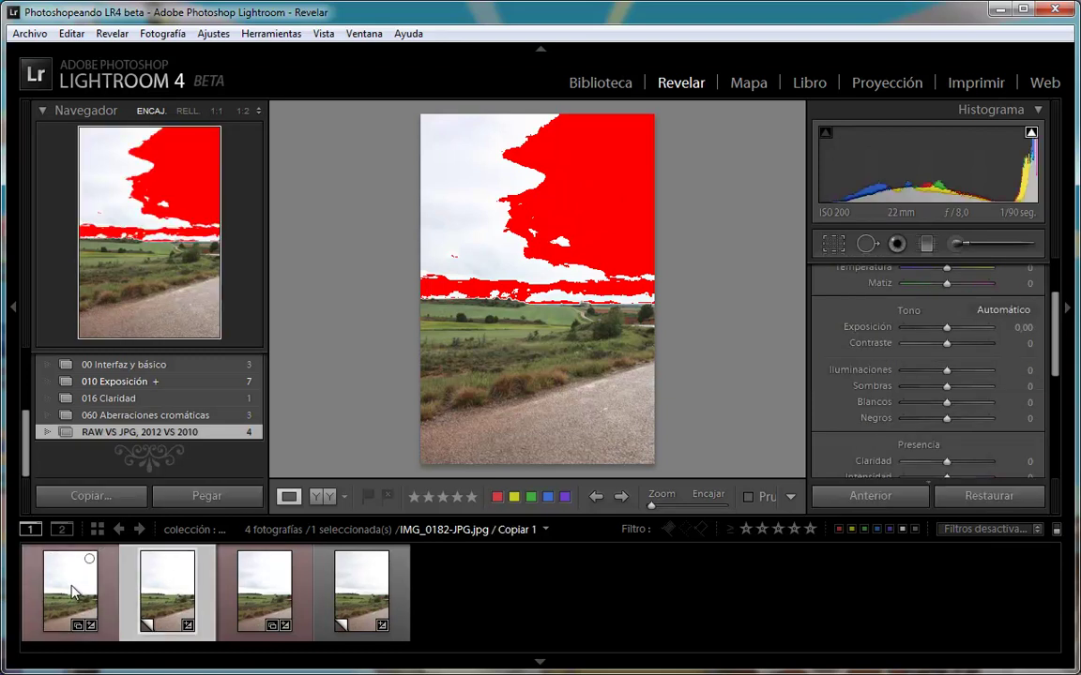
{"action": "key", "text": "Left"}
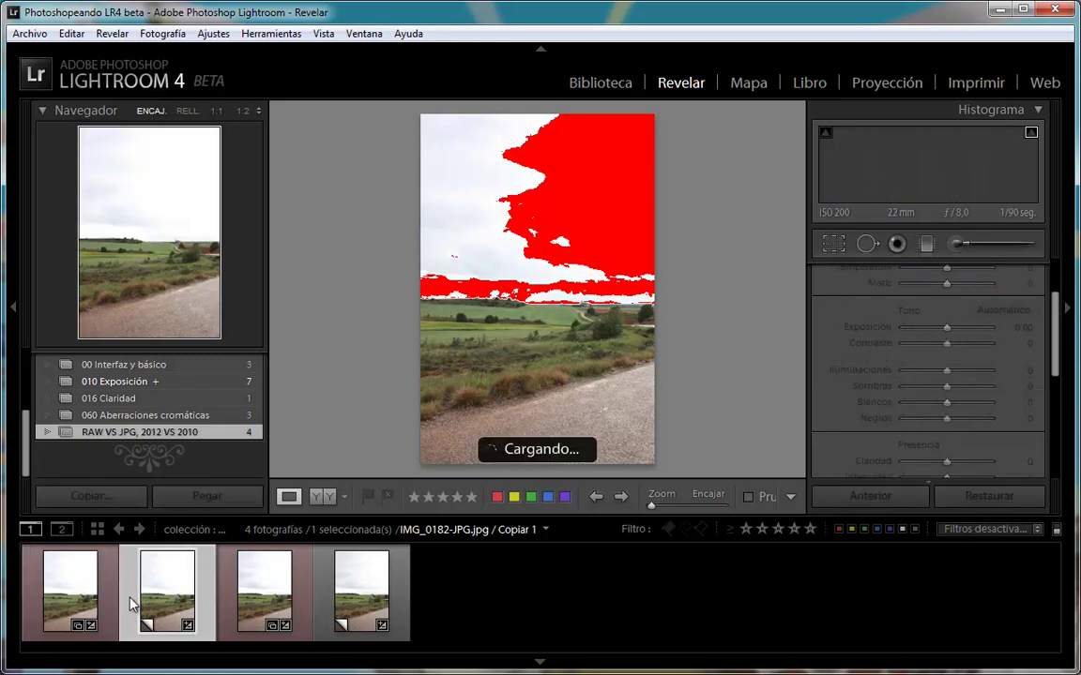
{"action": "left_click", "coordinate": [171, 603]}
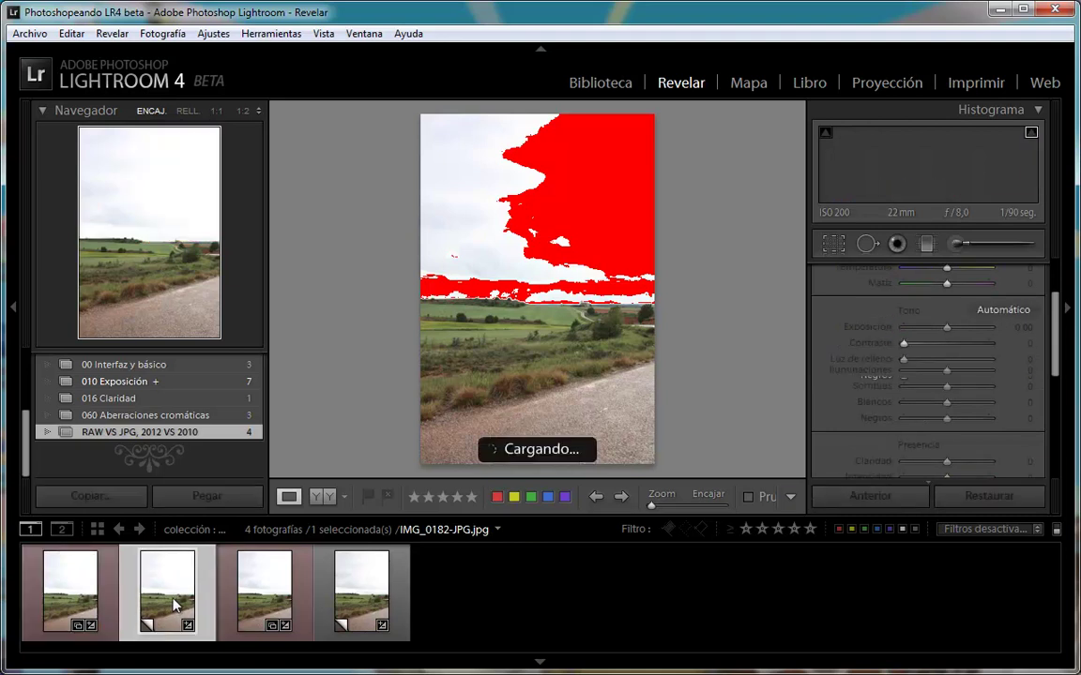
{"action": "left_click", "coordinate": [266, 588]}
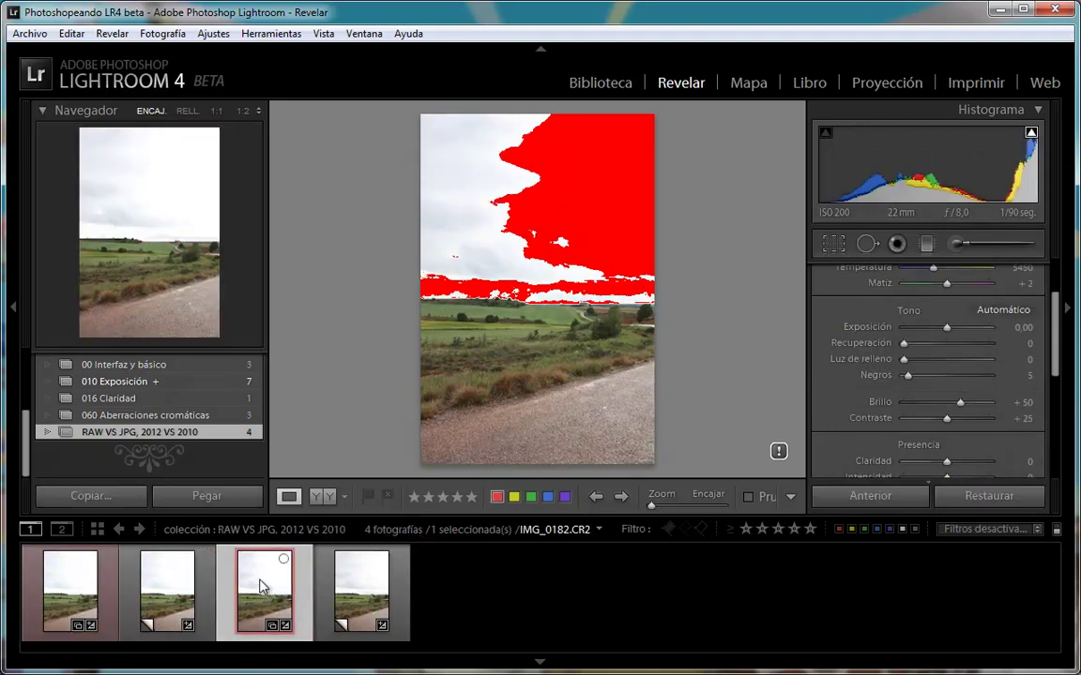
{"action": "left_click", "coordinate": [359, 589]}
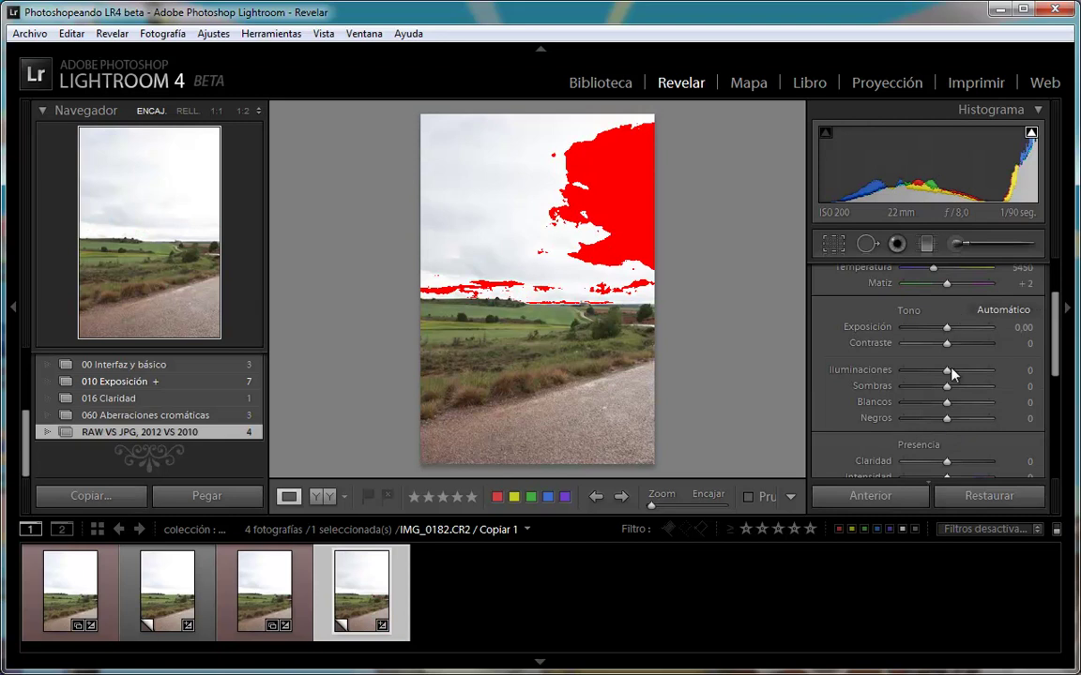
{"action": "left_click", "coordinate": [253, 591]}
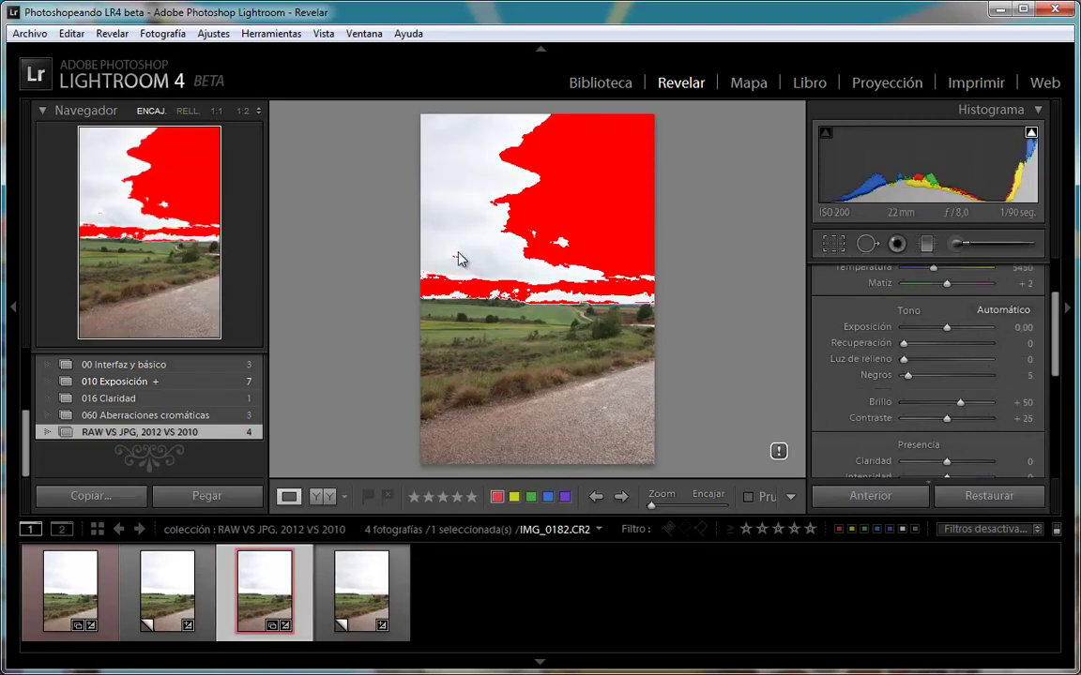
{"action": "left_click", "coordinate": [361, 591]}
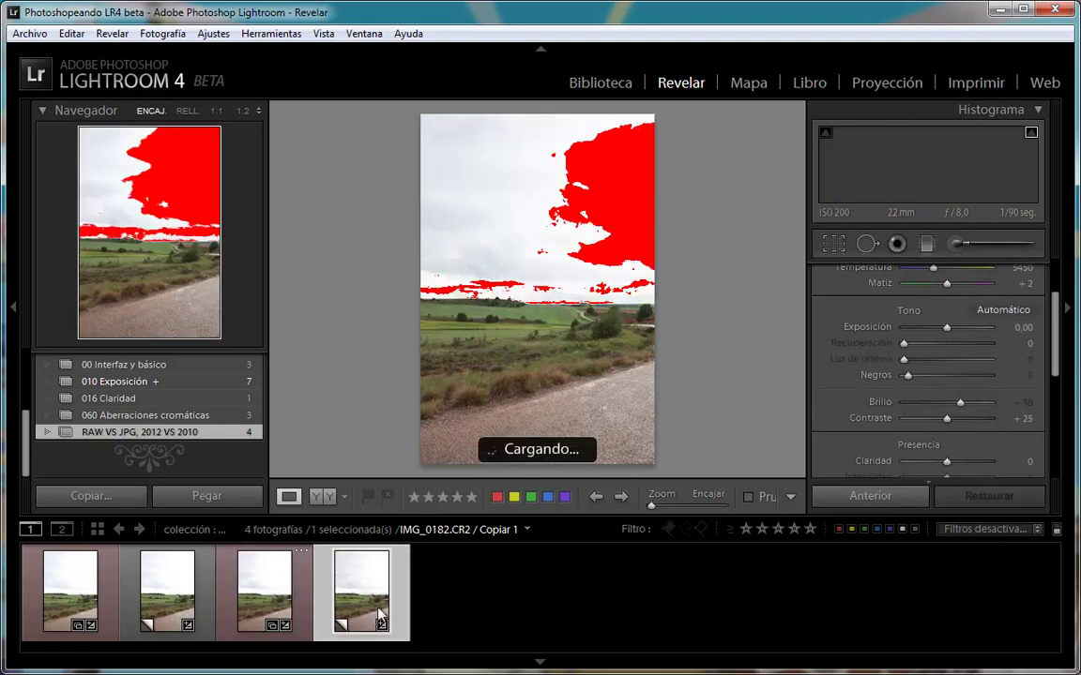